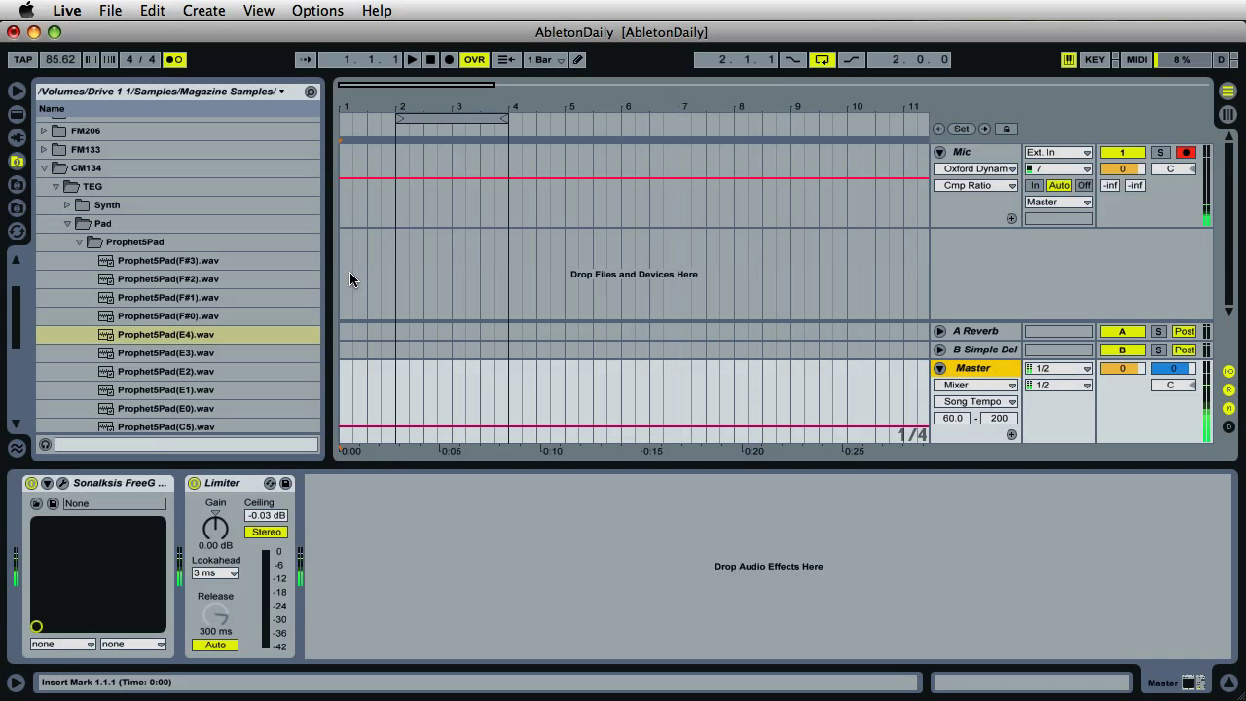
- Select the Prophet5Pad(E4) sample and browse the pad sample list
scroll(239, 277, "down", 3)
left_click(236, 281)
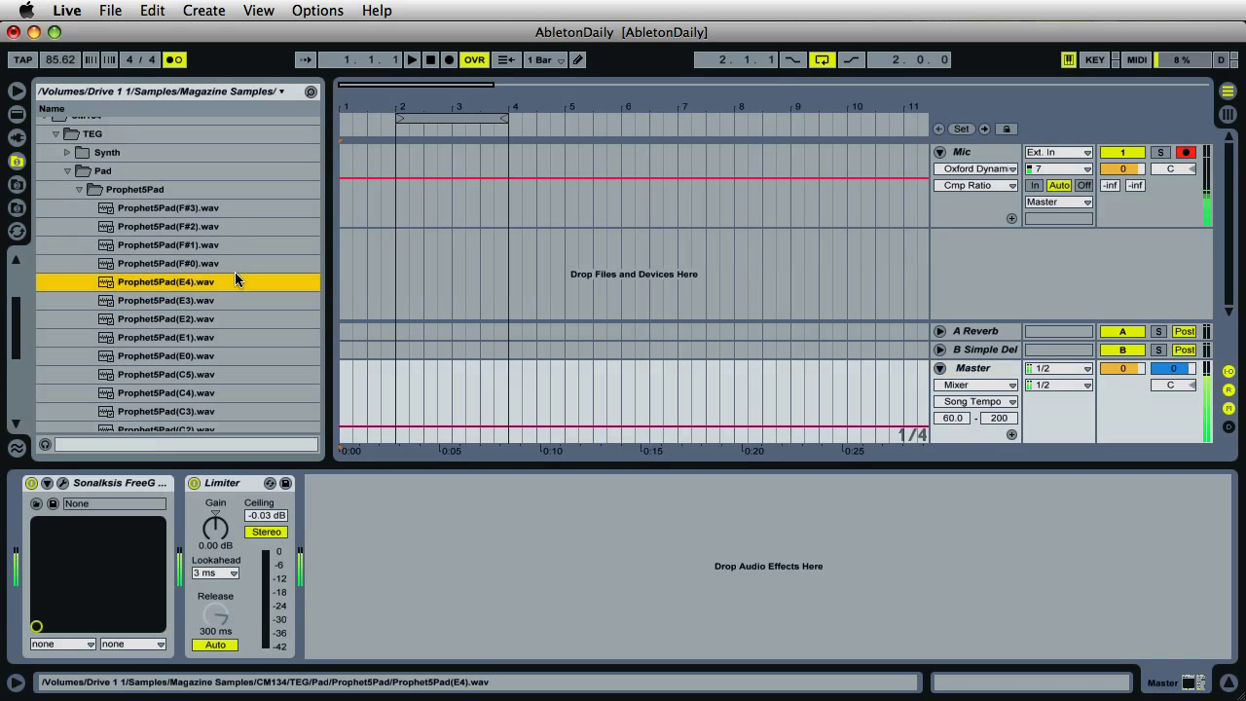
scroll(231, 275, "up", 3)
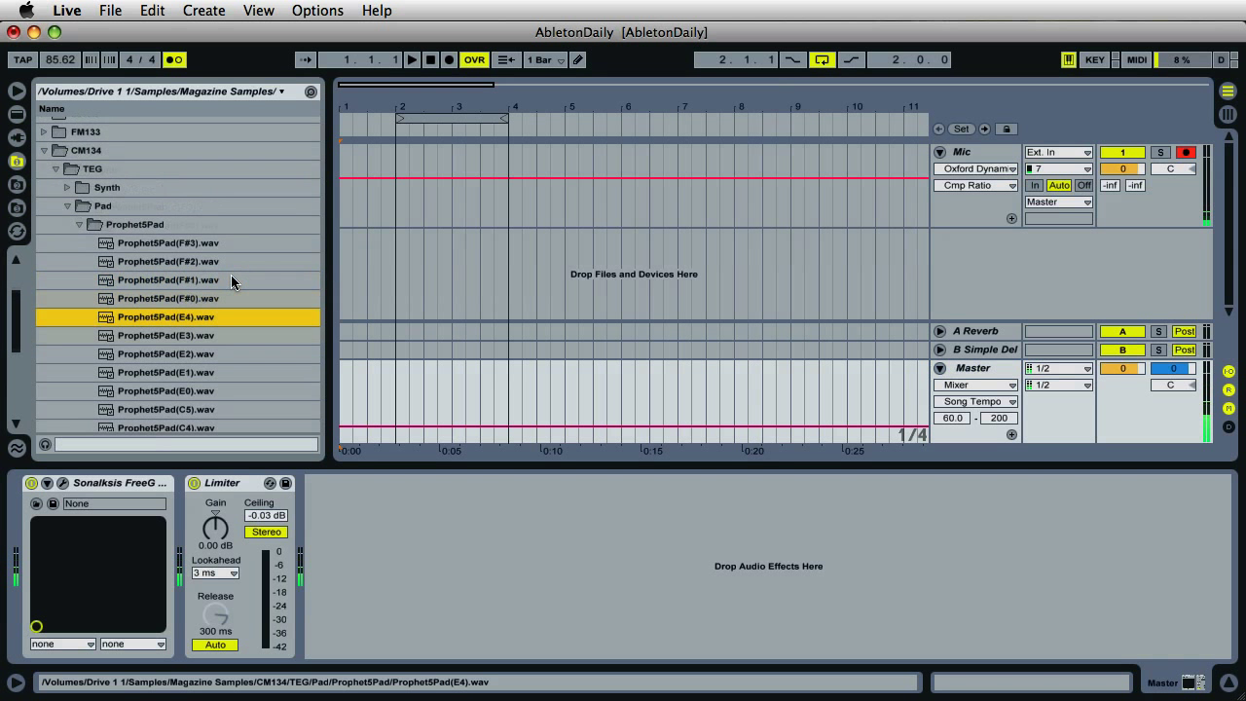
scroll(186, 262, "up", 2)
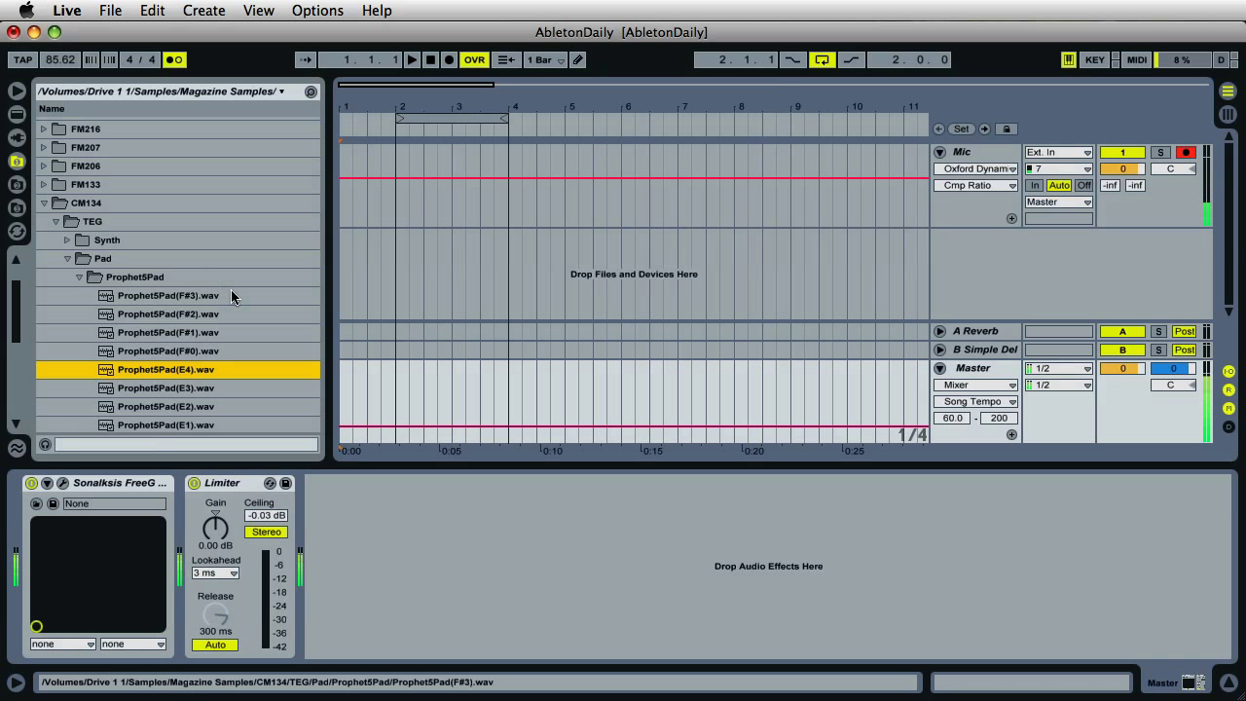
scroll(229, 301, "down", 3)
scroll(229, 300, "down", 2)
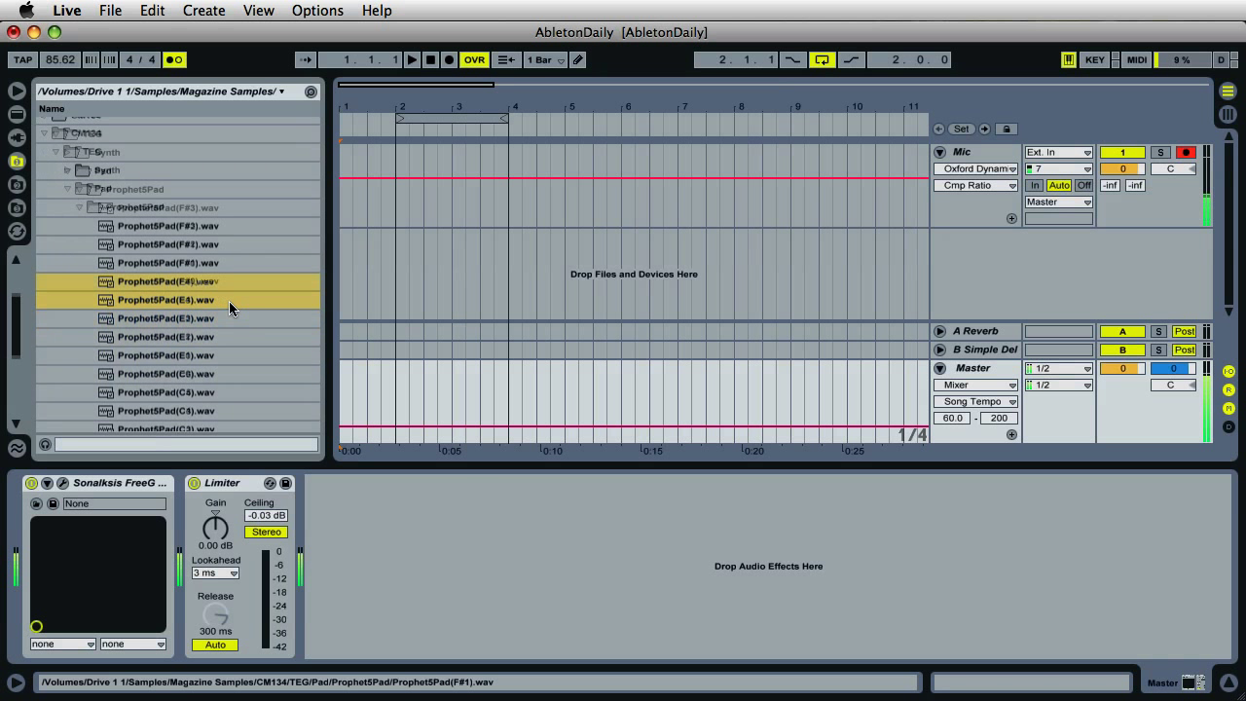
- Preview the Prophet5Pad F#3, F#1 and E2 samples, then switch preview off
left_click(202, 207)
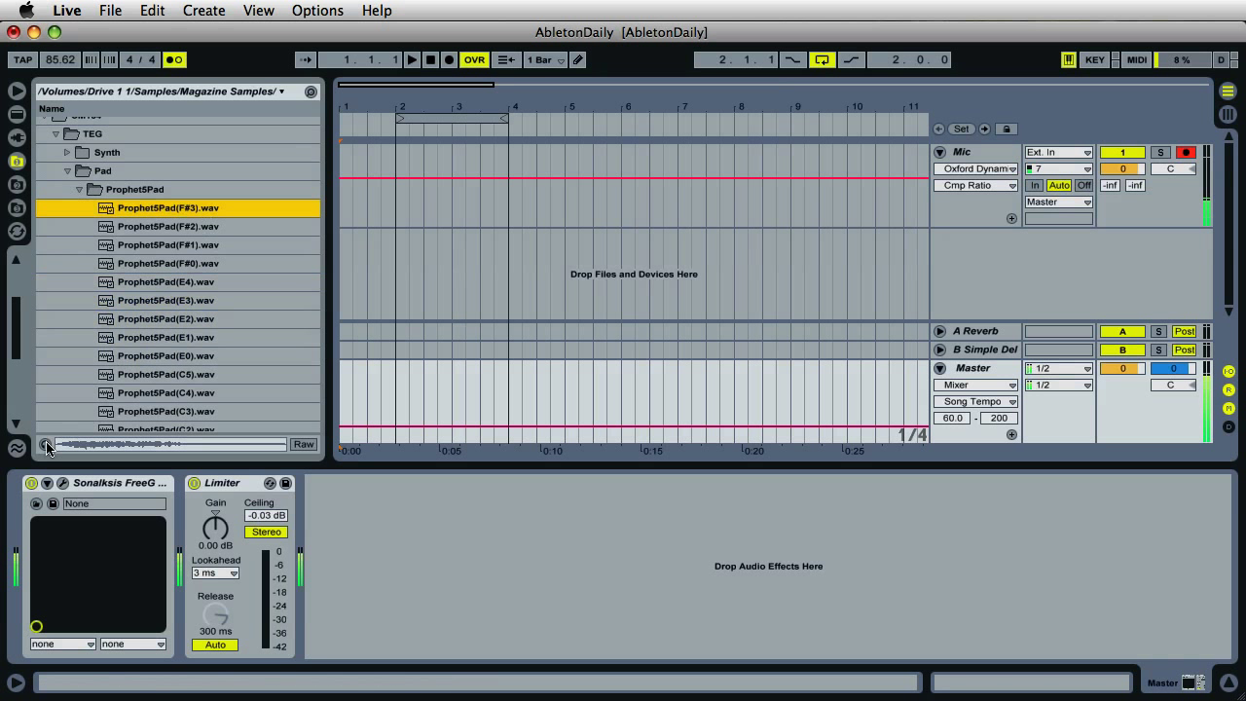
left_click(46, 446)
left_click(179, 245)
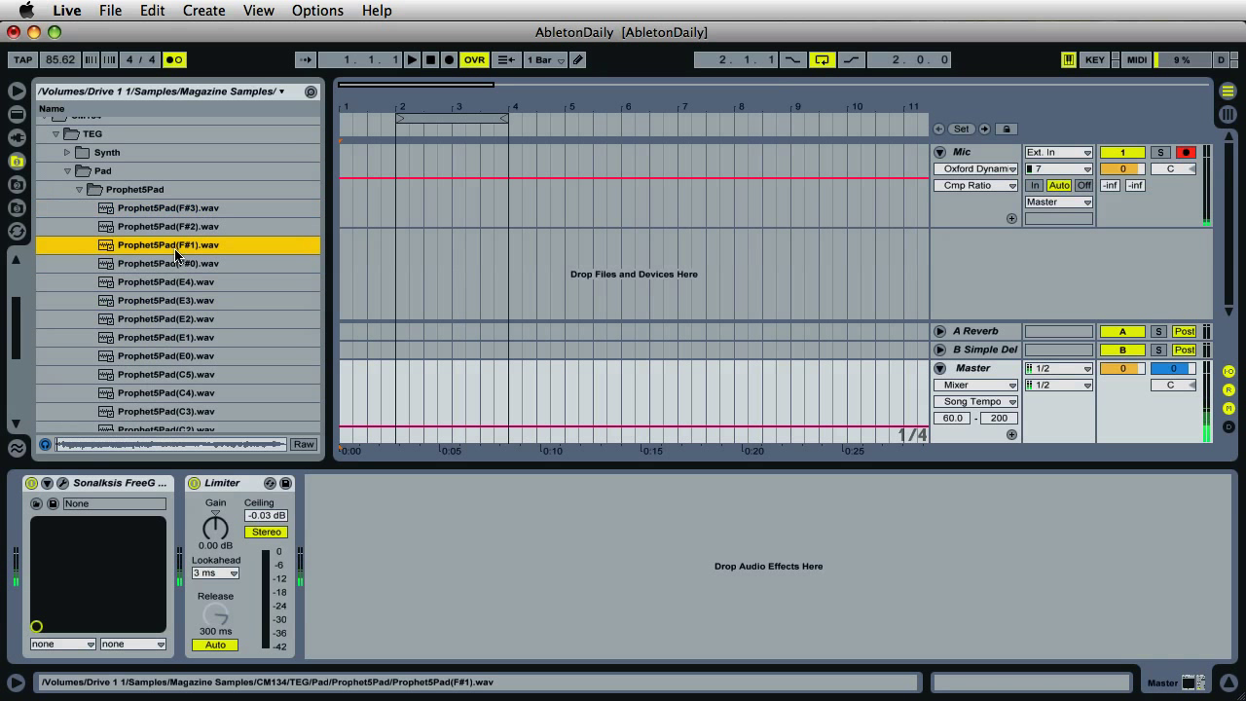
left_click(192, 321)
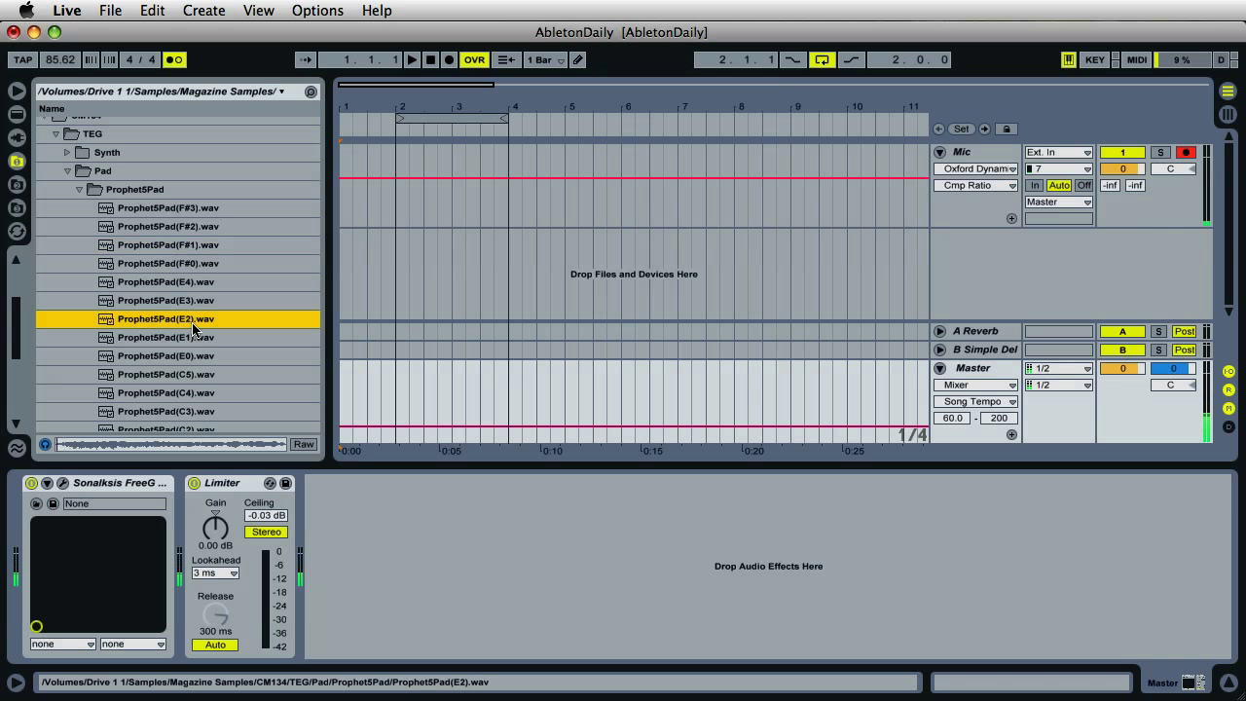
left_click(46, 447)
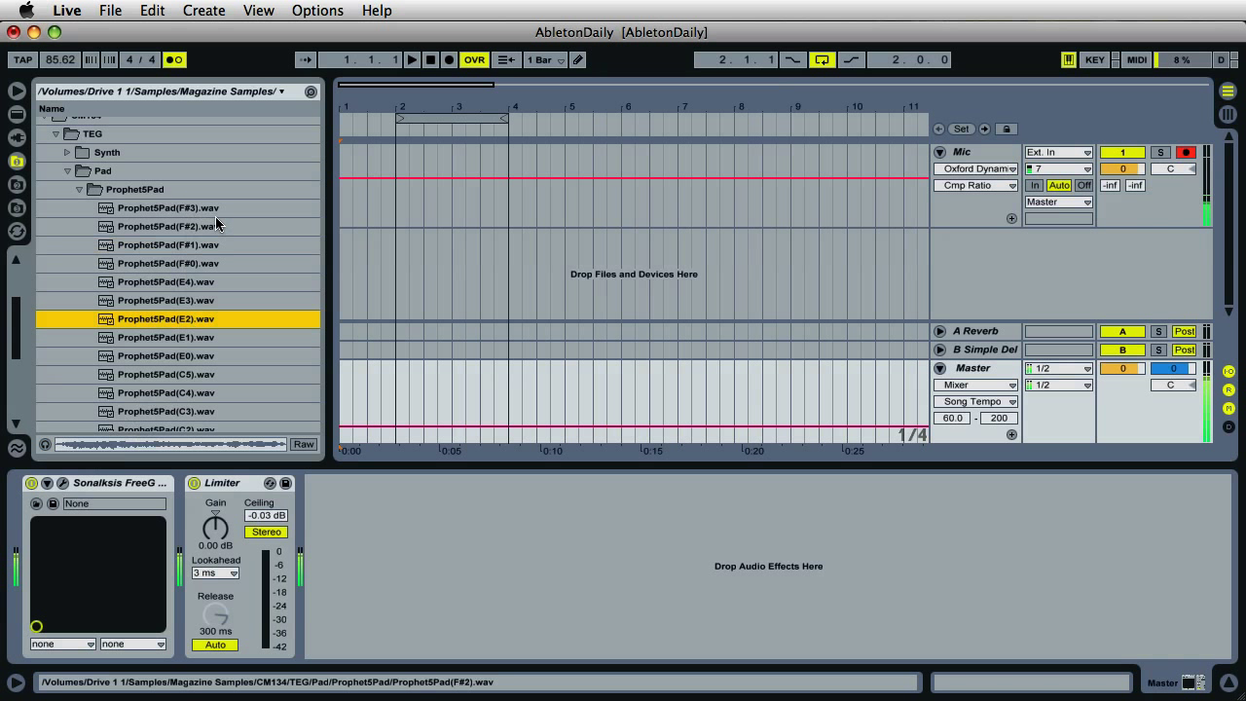
scroll(215, 218, "down", 2)
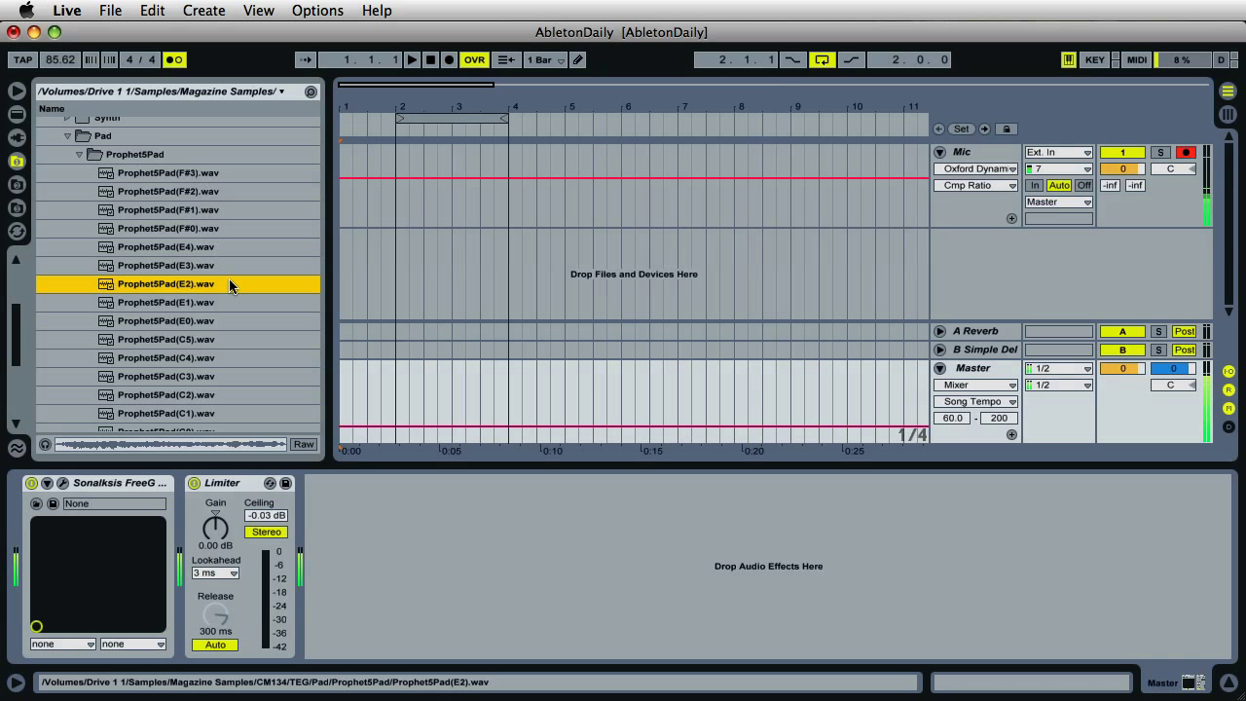
scroll(223, 271, "down", 1)
scroll(223, 272, "down", 3)
scroll(223, 271, "down", 3)
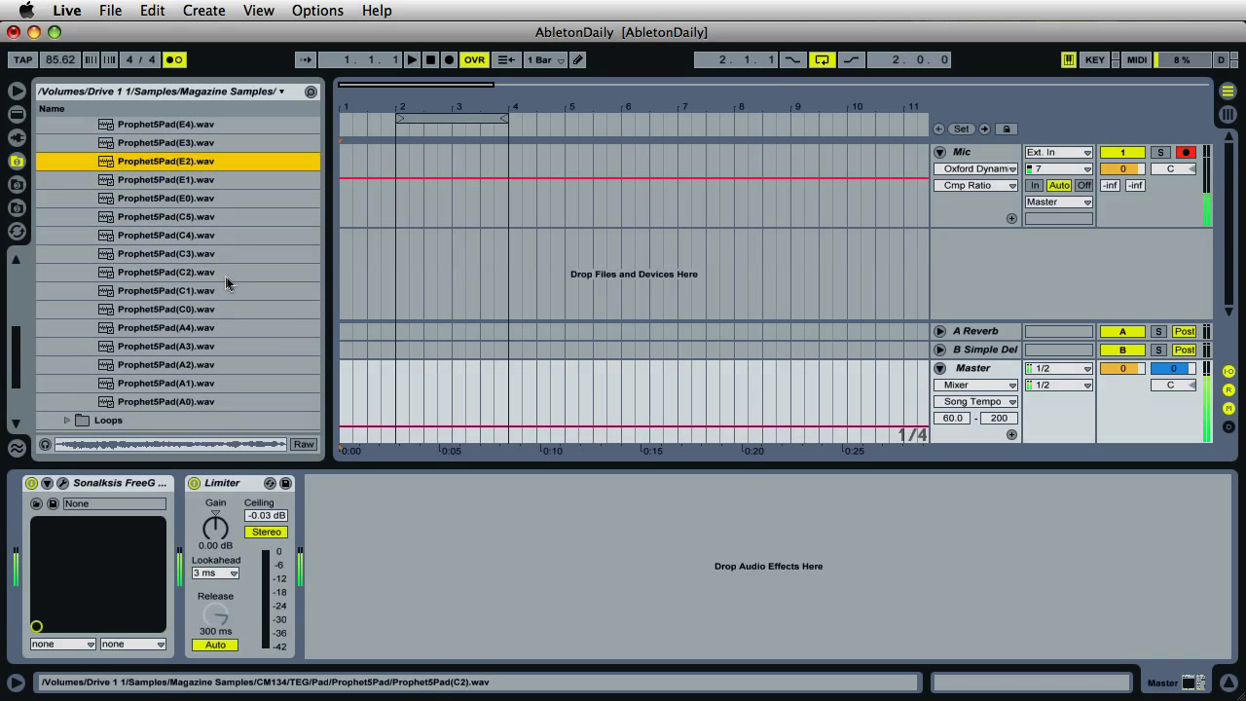
scroll(226, 277, "up", 5)
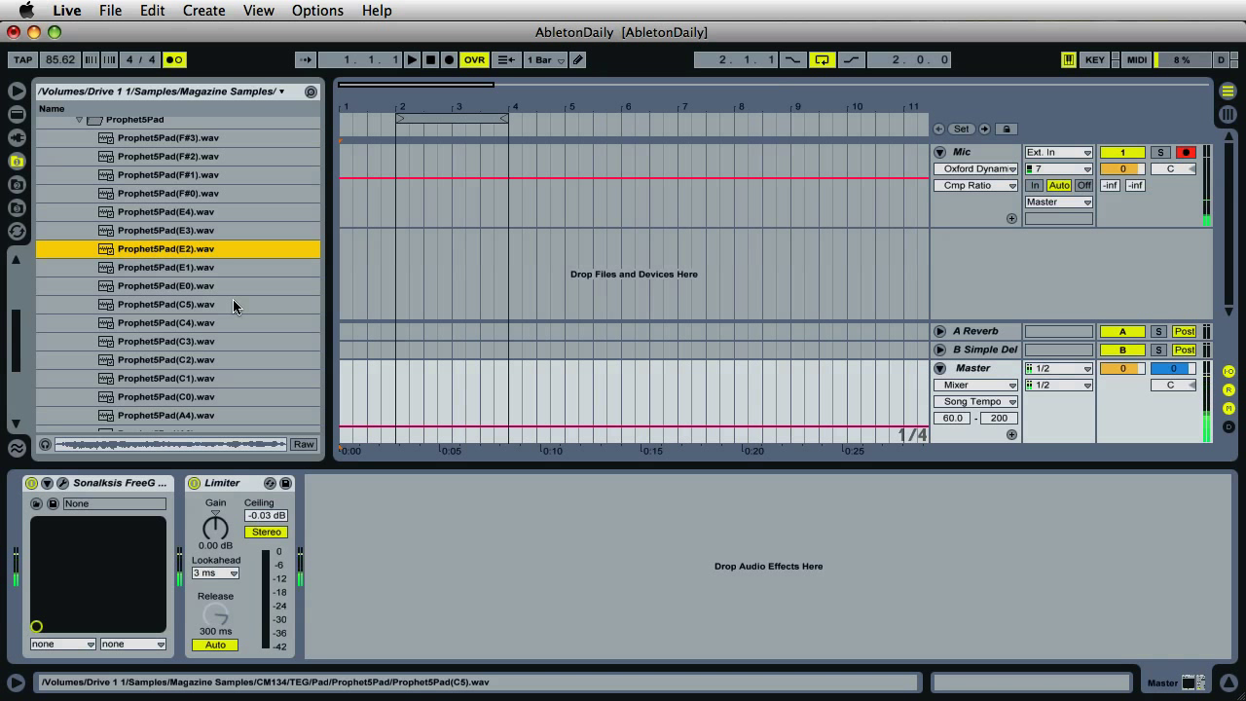
scroll(207, 292, "up", 2)
scroll(207, 292, "up", 3)
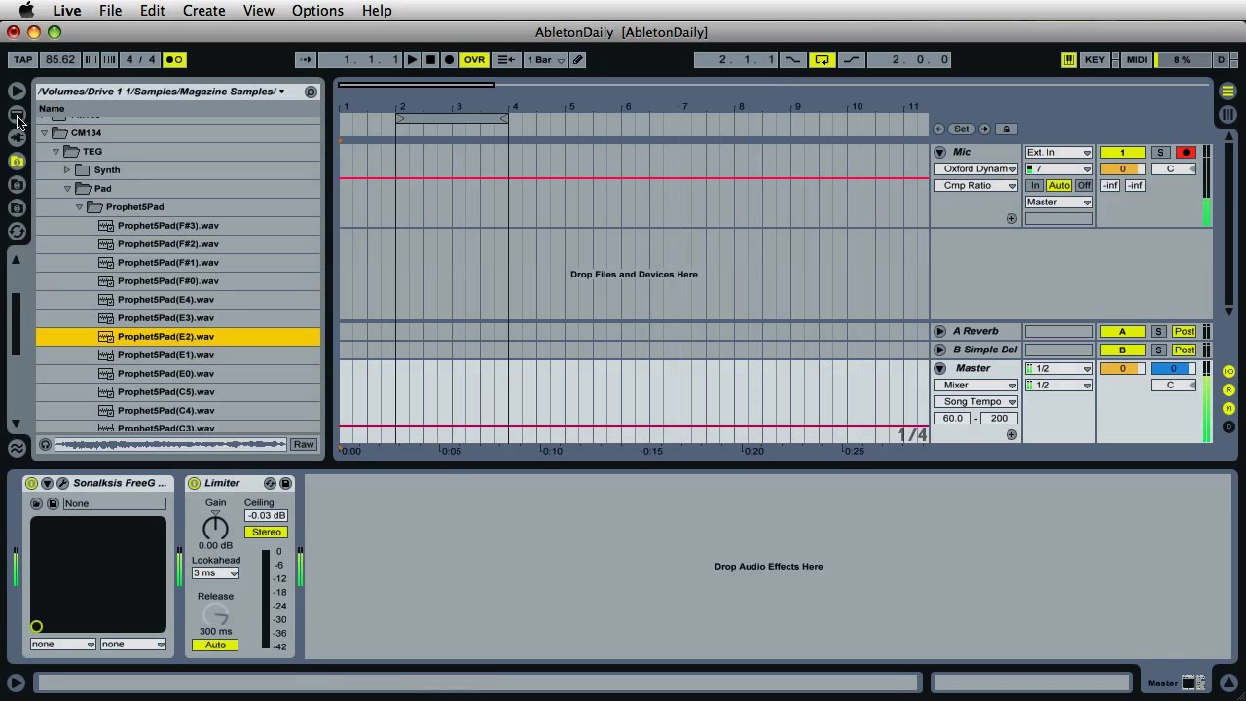
- Add a record-armed '2 MIDI' track with the Live Instruments list showing
left_click(18, 117)
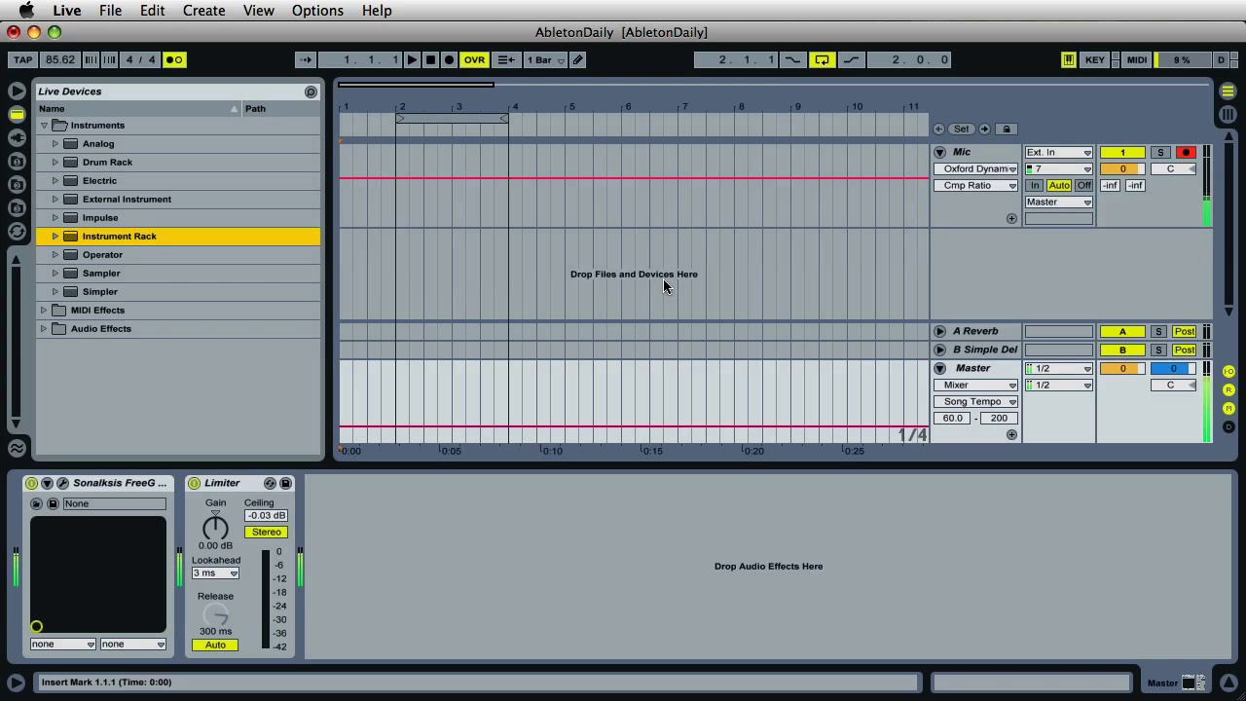
right_click(963, 247)
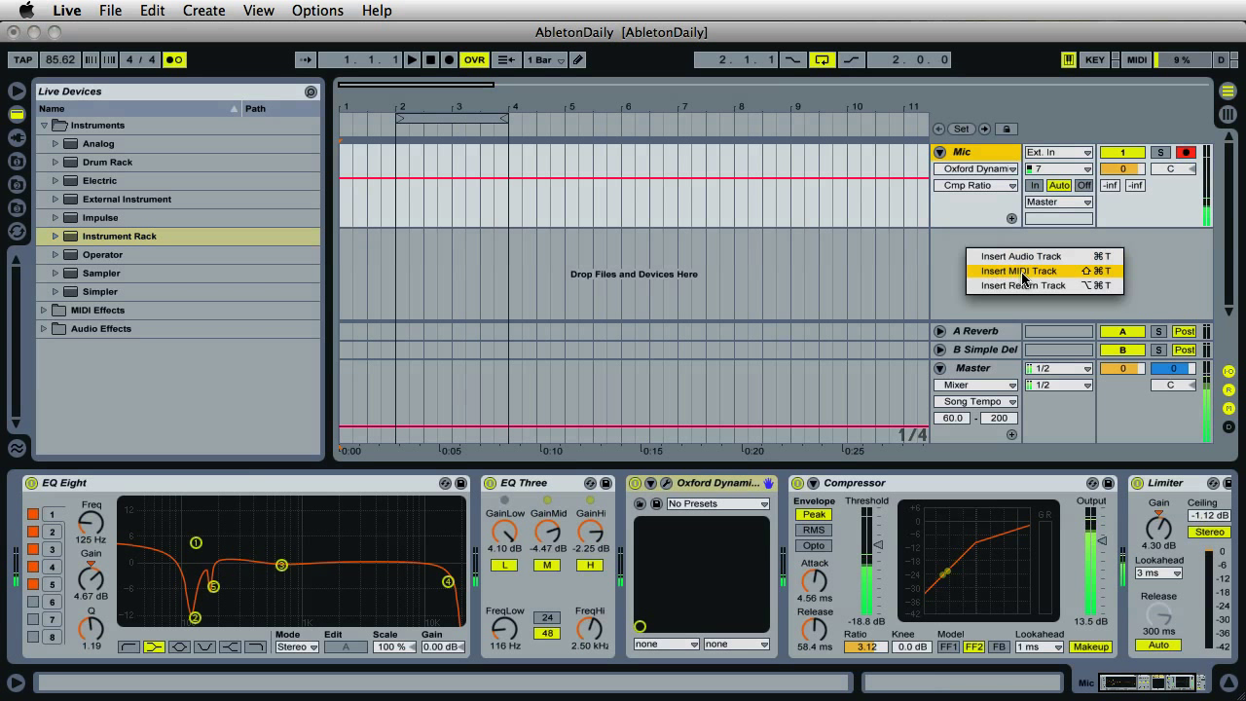
left_click(991, 277)
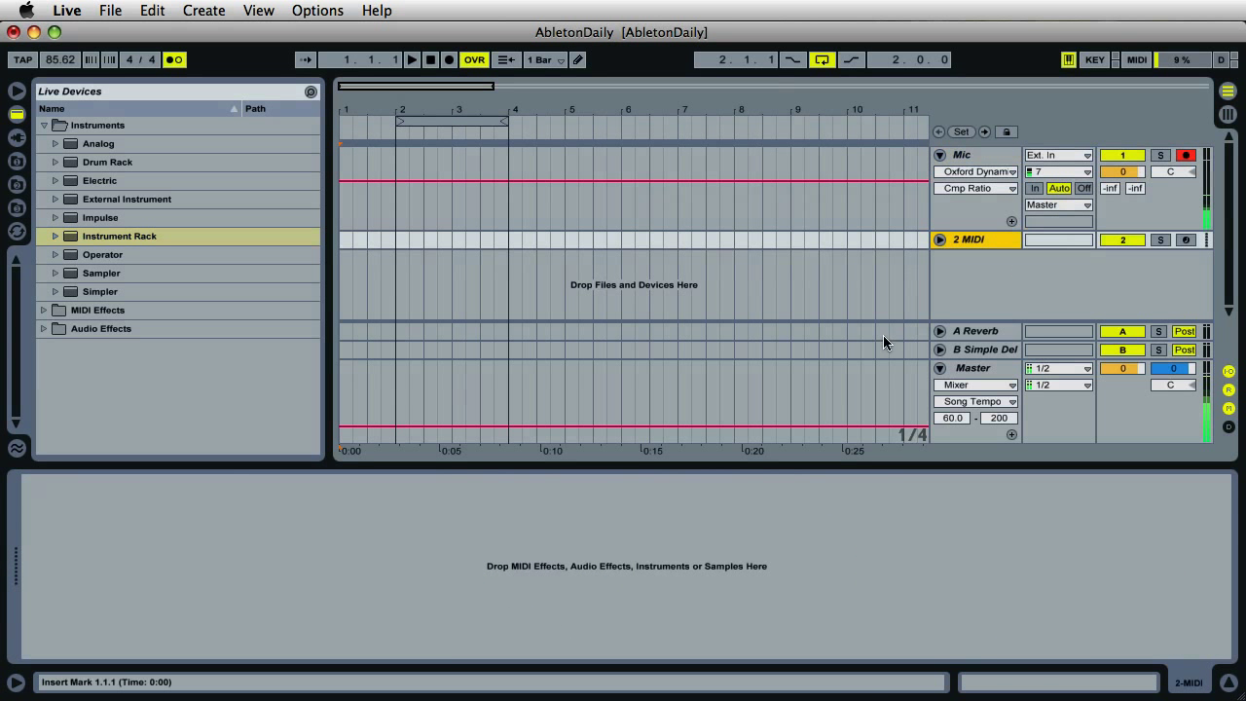
left_click(939, 240)
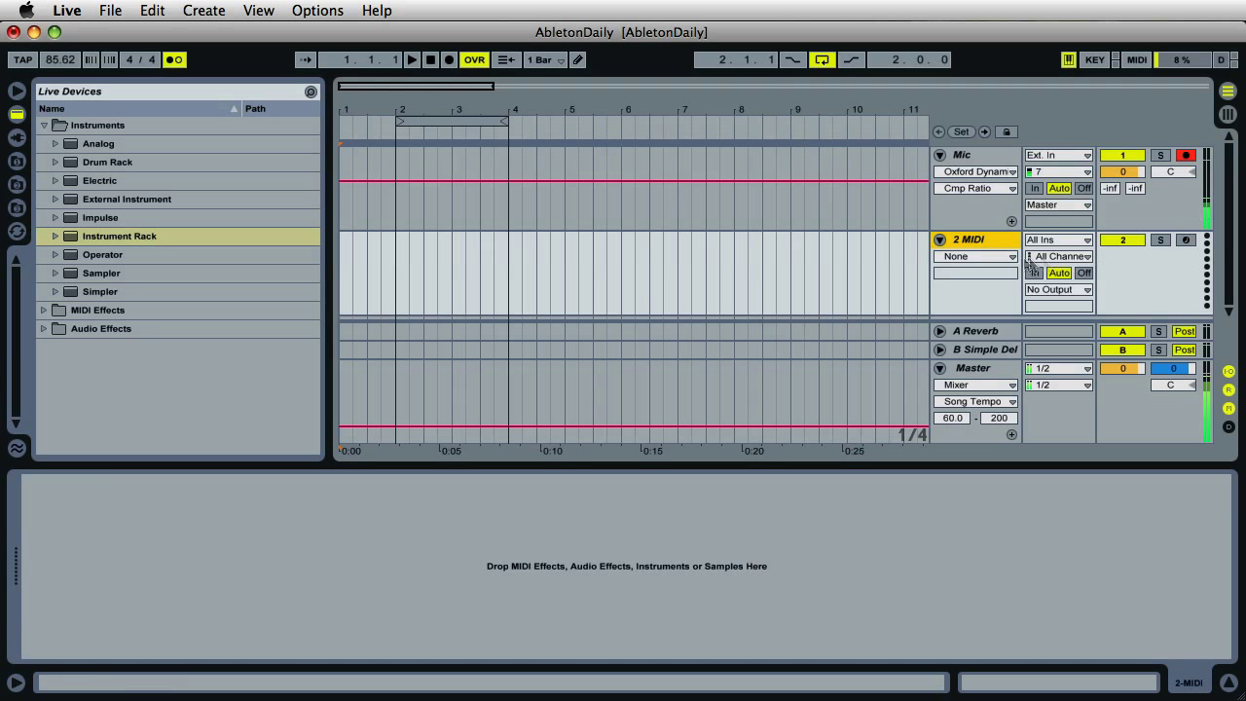
left_click(1185, 240)
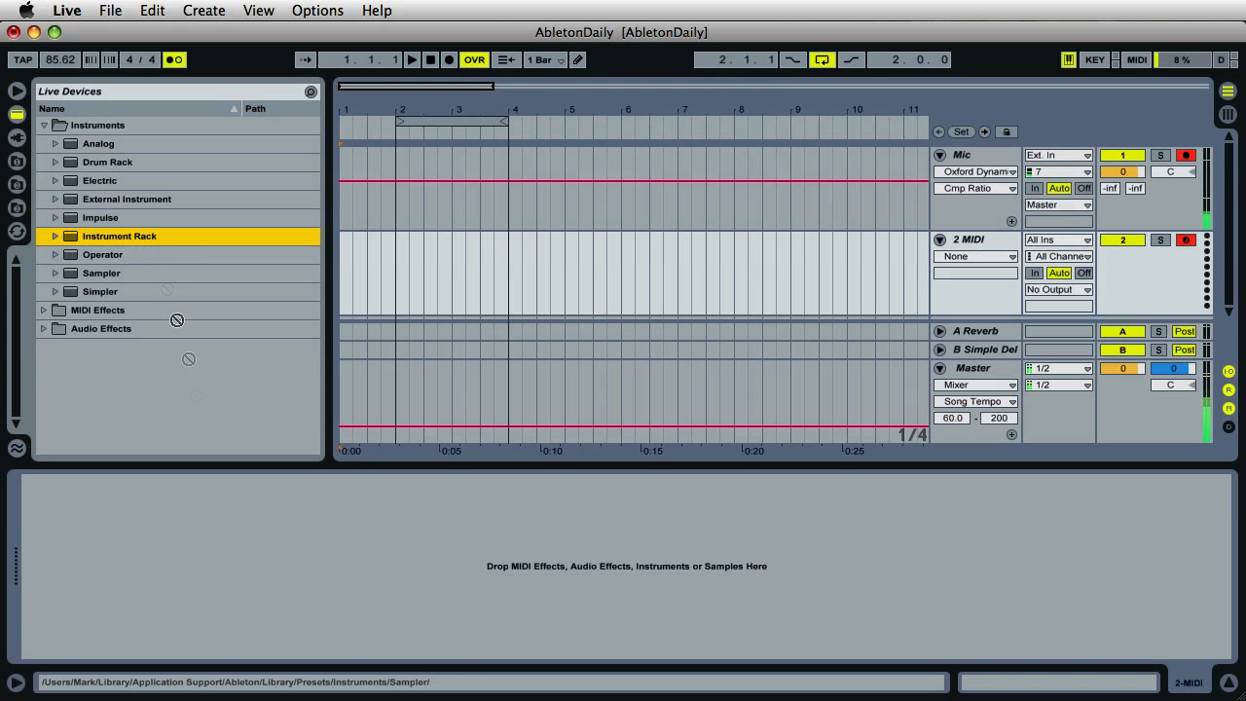
- Put an Instrument Rack on 2 MIDI, show its macros and chains, and add a Sampler
left_click_drag(68, 237, 214, 514)
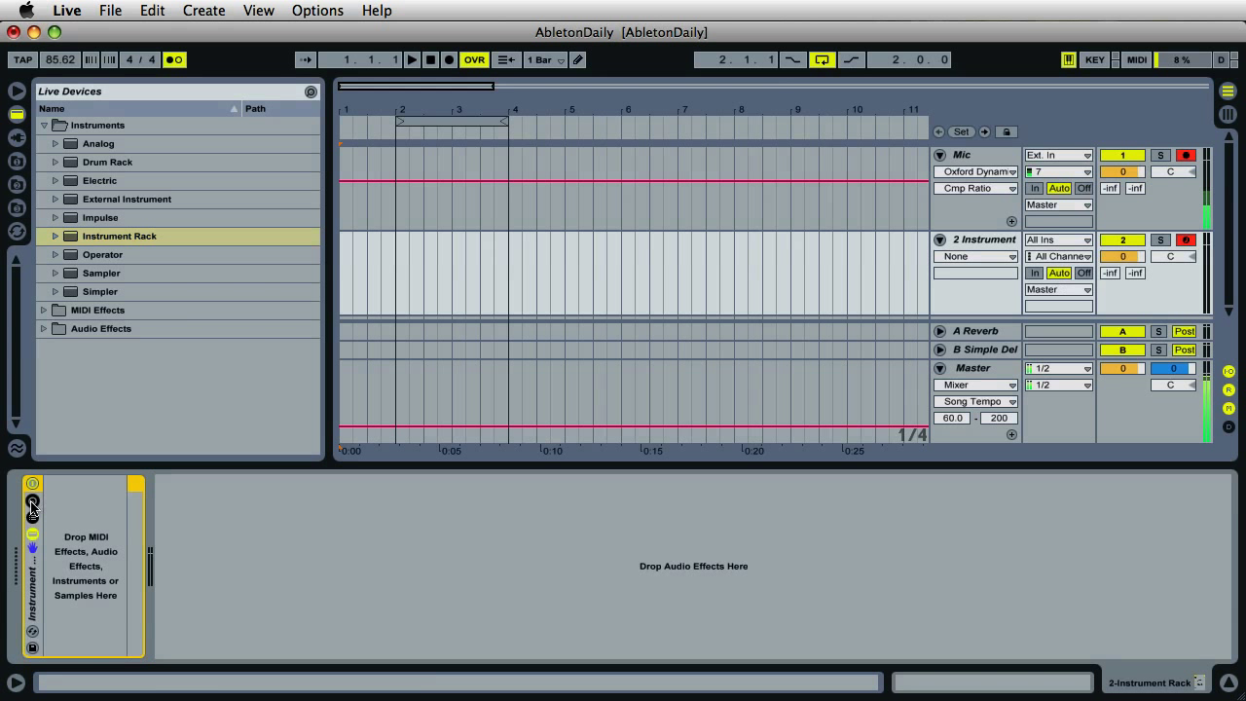
left_click(32, 503)
left_click(32, 516)
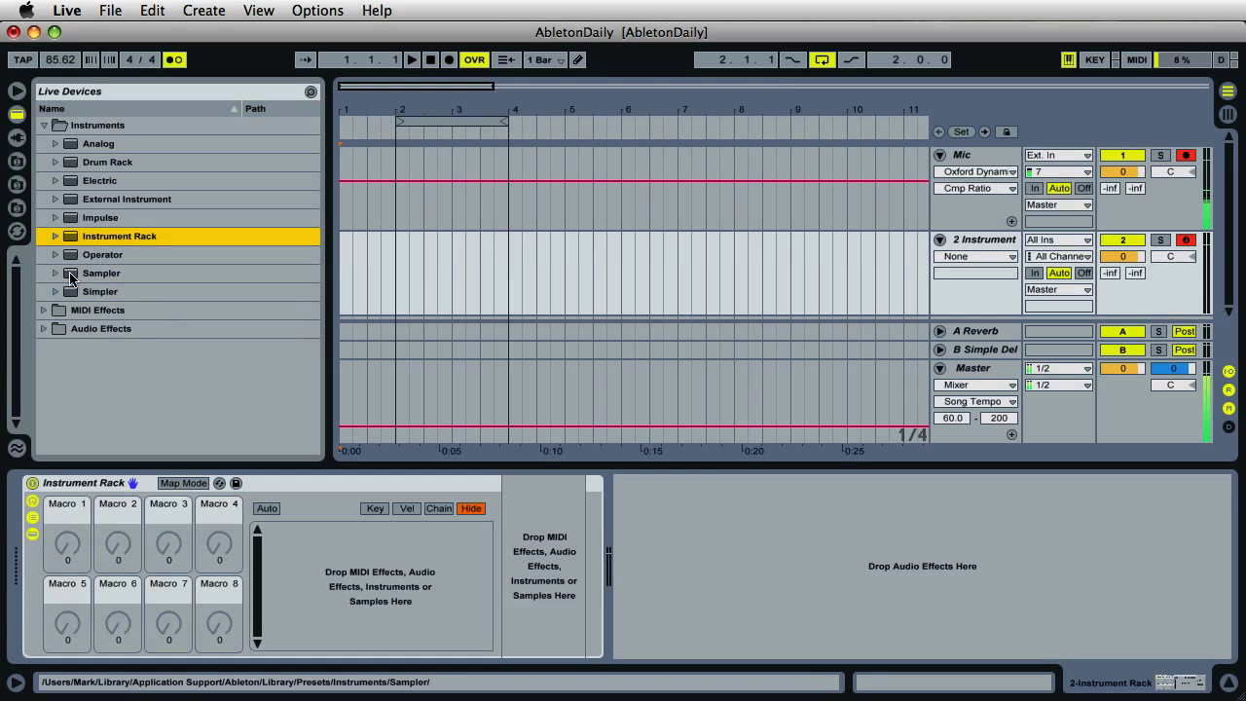
left_click(109, 273)
left_click_drag(113, 274, 382, 565)
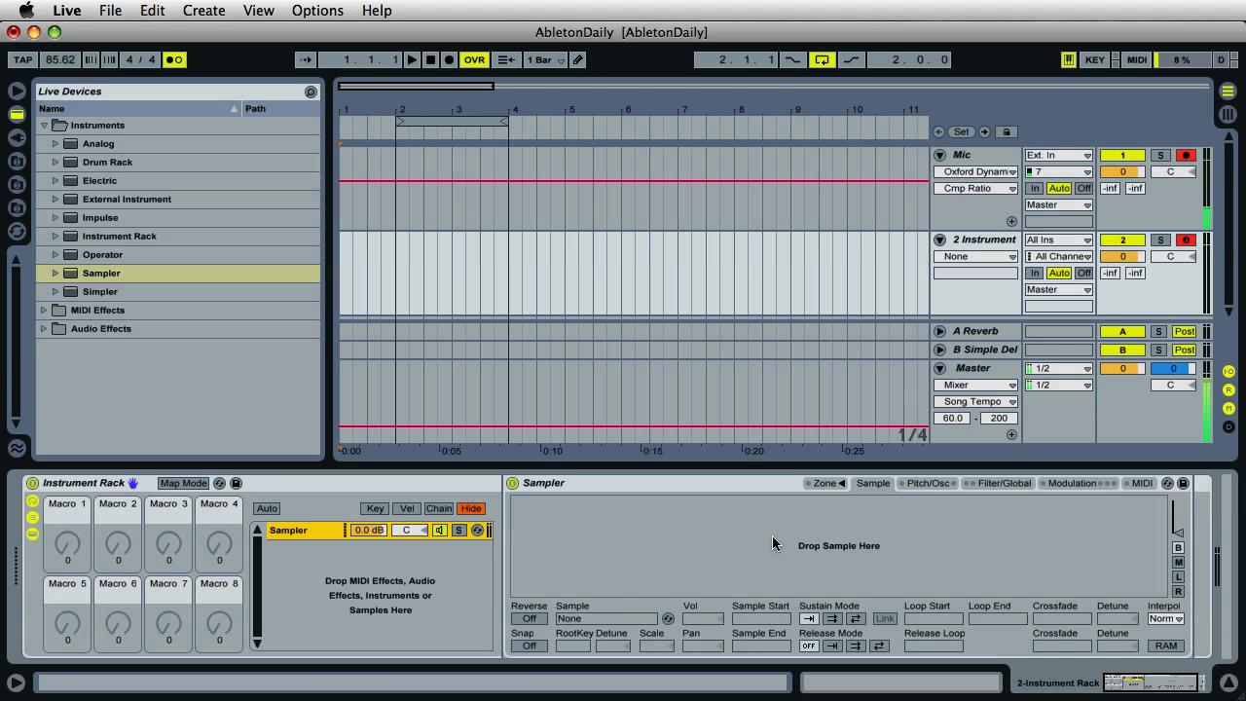
- In Magazine Samples, select Prophet5Pad(F#3) through Prophet5Pad(A0)
left_click(15, 164)
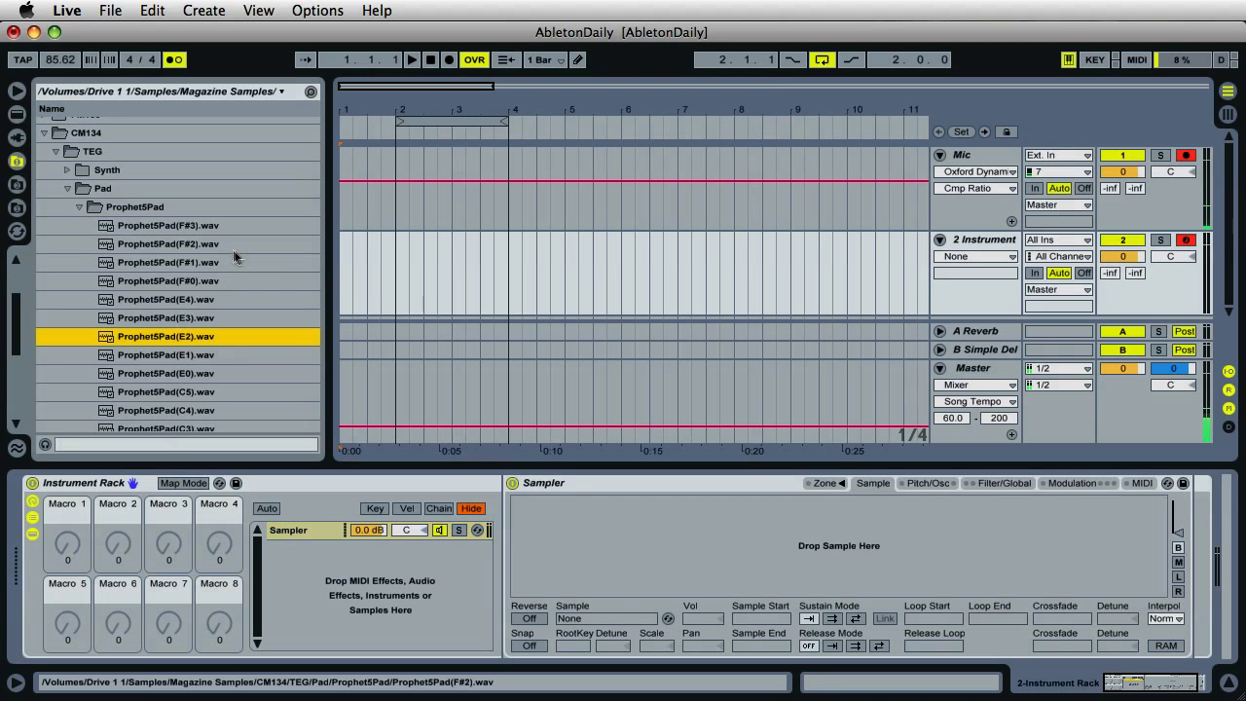
scroll(235, 257, "down", 3)
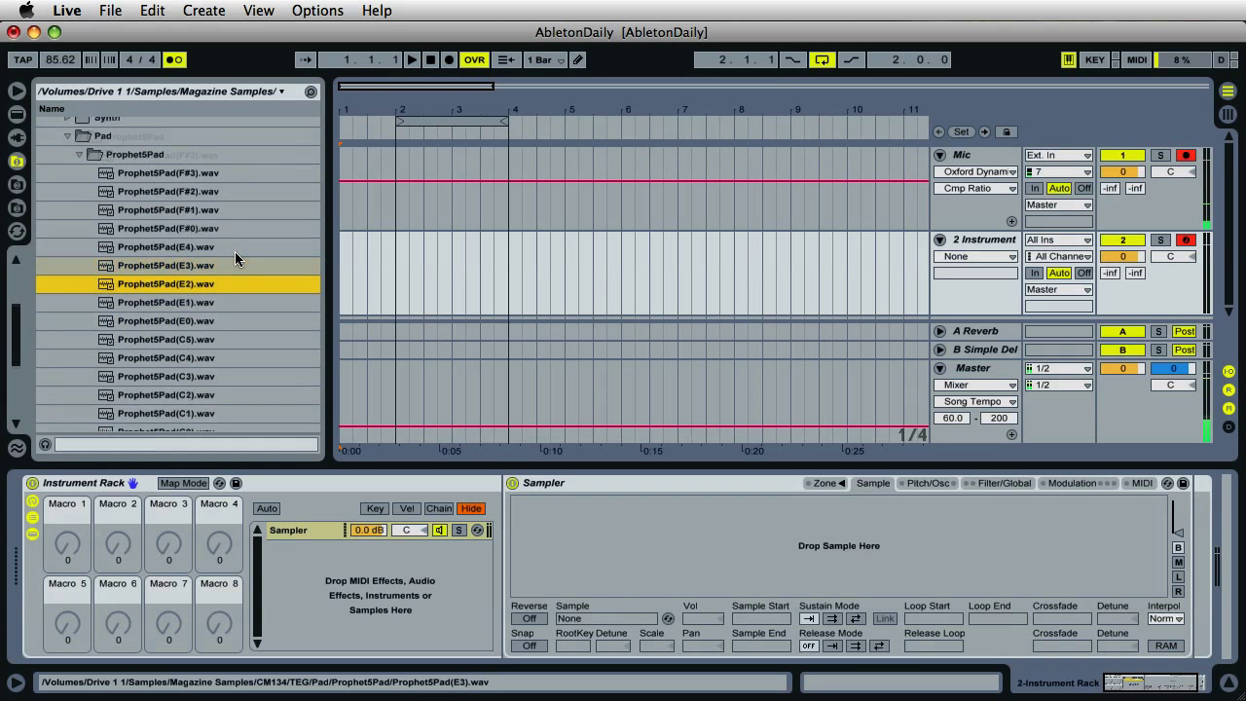
scroll(235, 251, "up", 2)
scroll(279, 216, "down", 6)
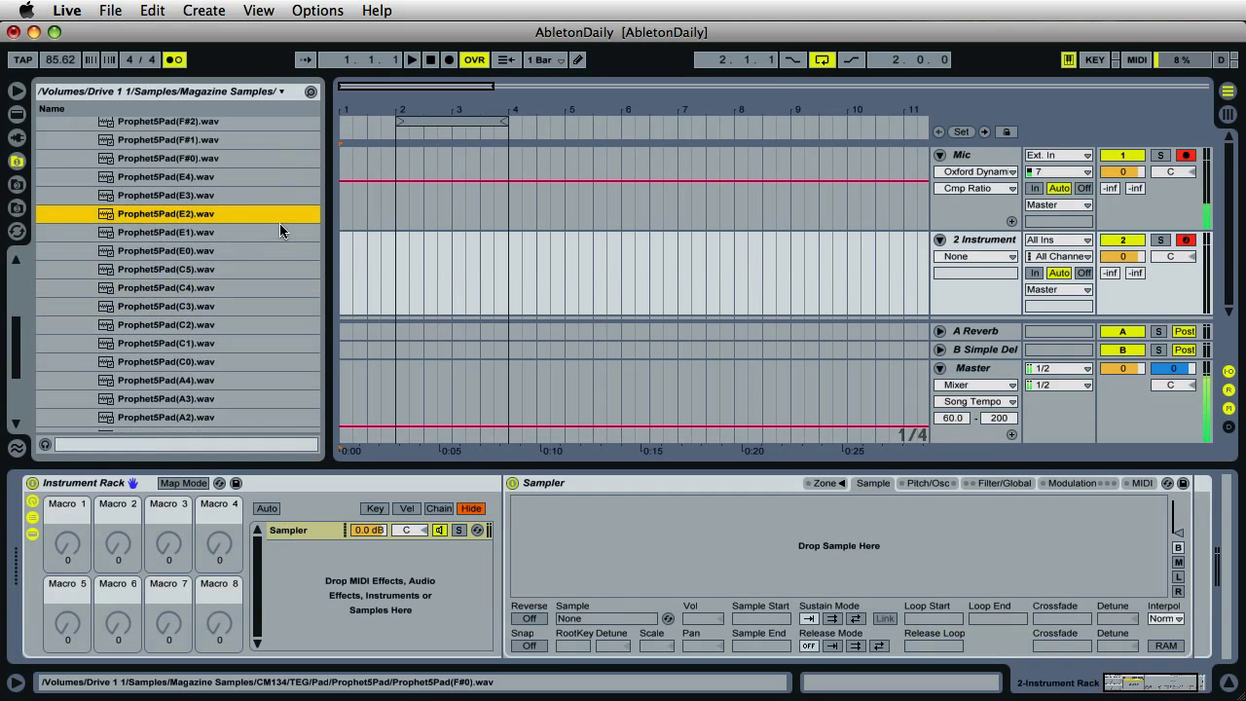
scroll(279, 225, "up", 1)
scroll(279, 225, "up", 1)
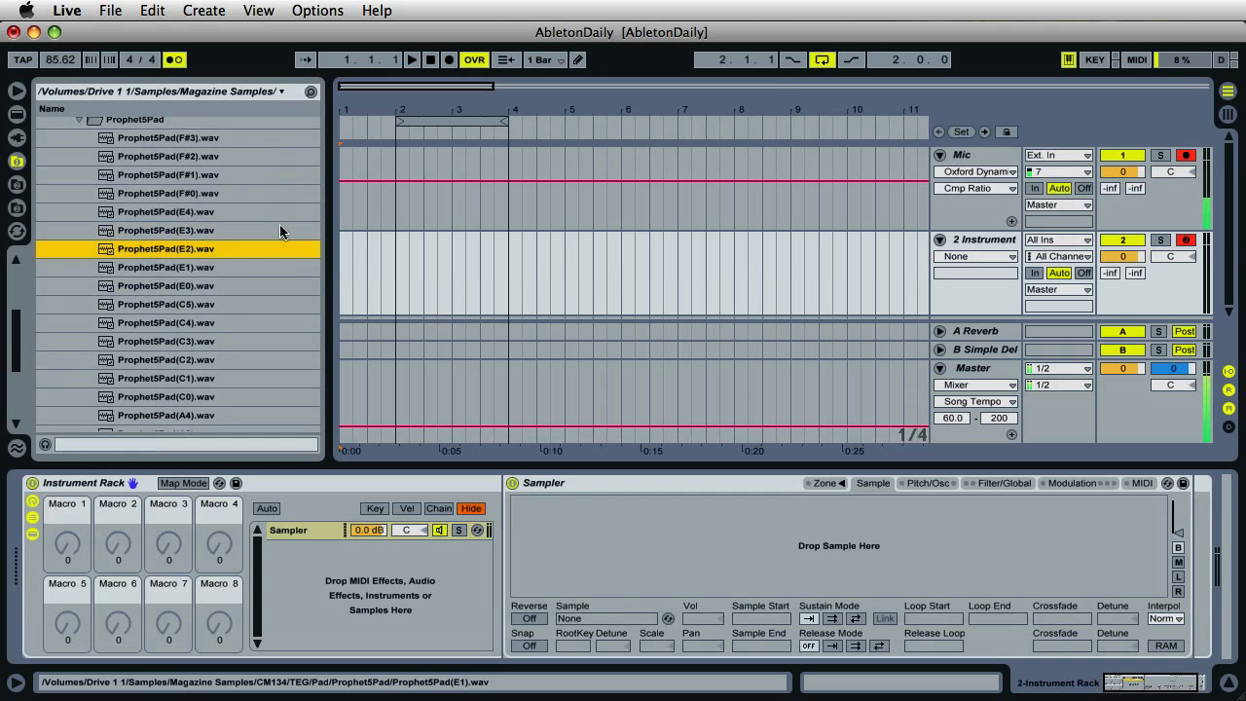
scroll(280, 231, "up", 2)
left_click(200, 176)
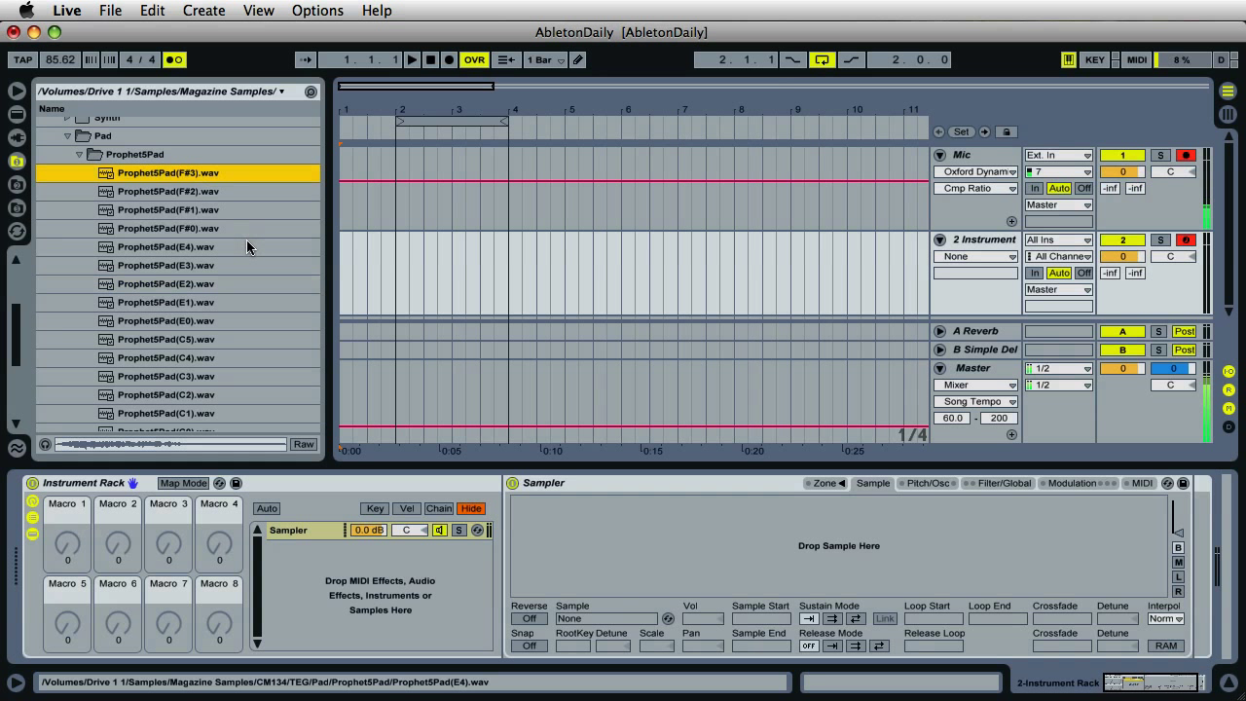
scroll(246, 239, "down", 5)
scroll(246, 240, "down", 5)
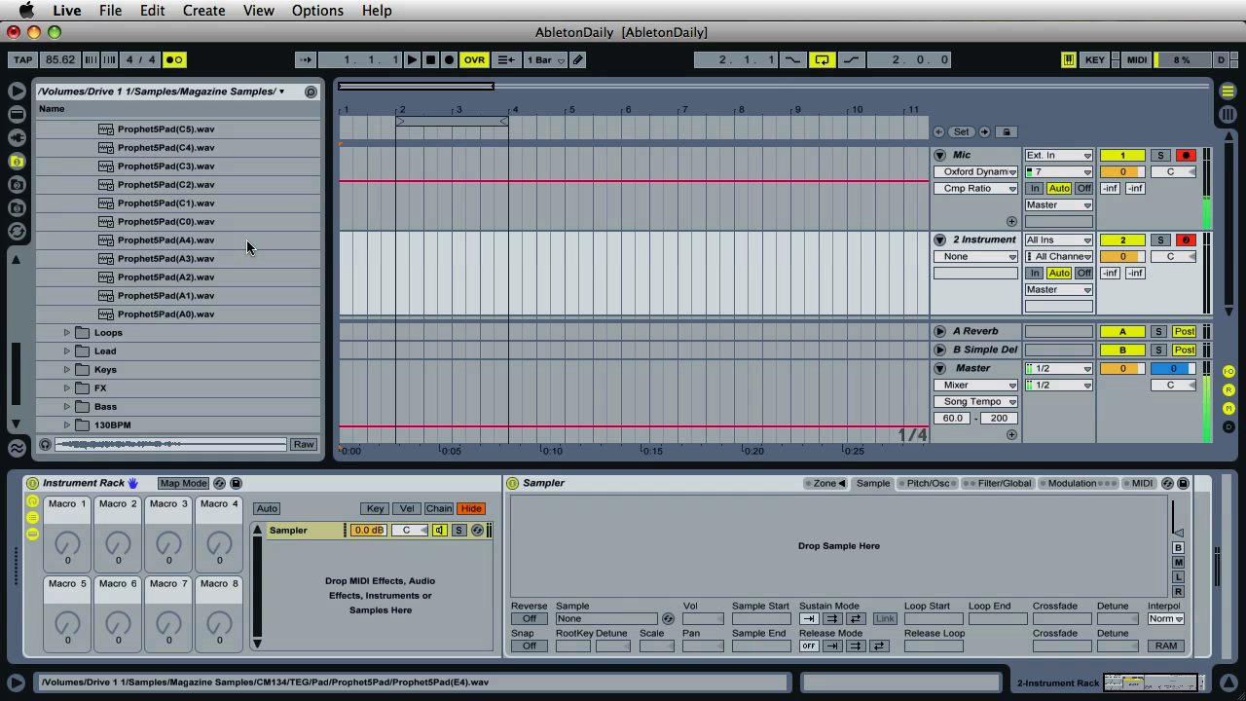
left_click(225, 314, "shift")
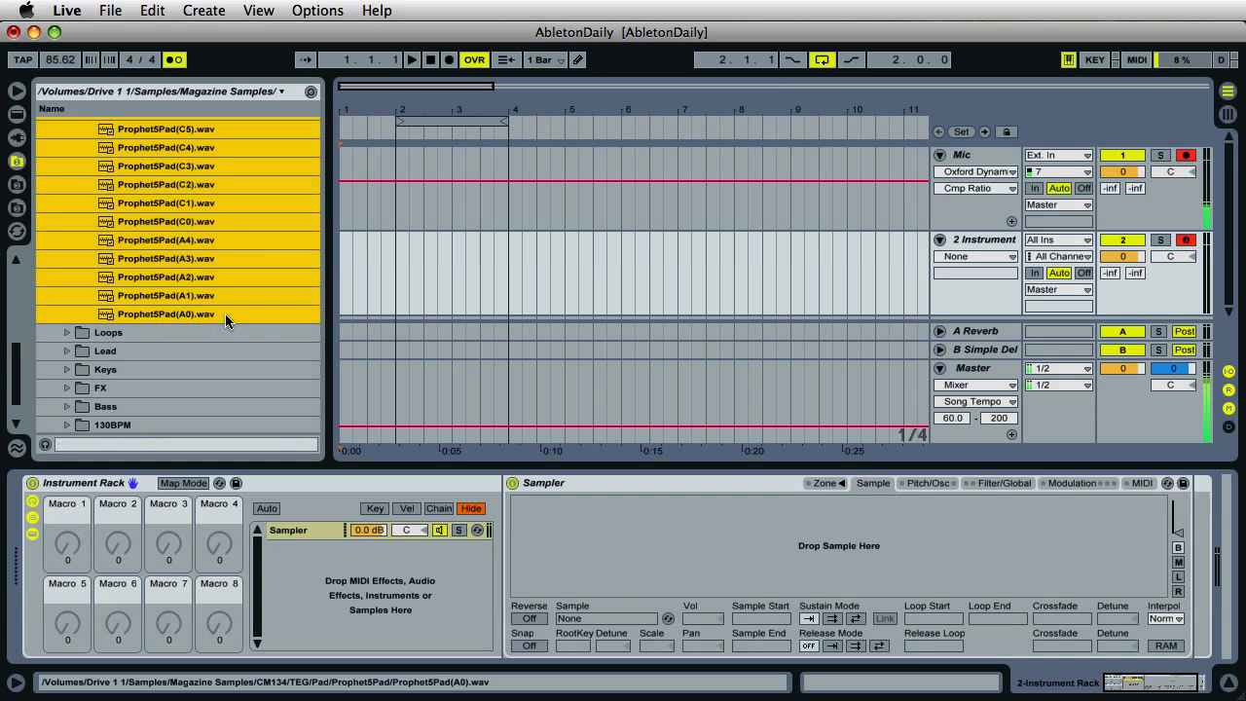
scroll(217, 331, "up", 10)
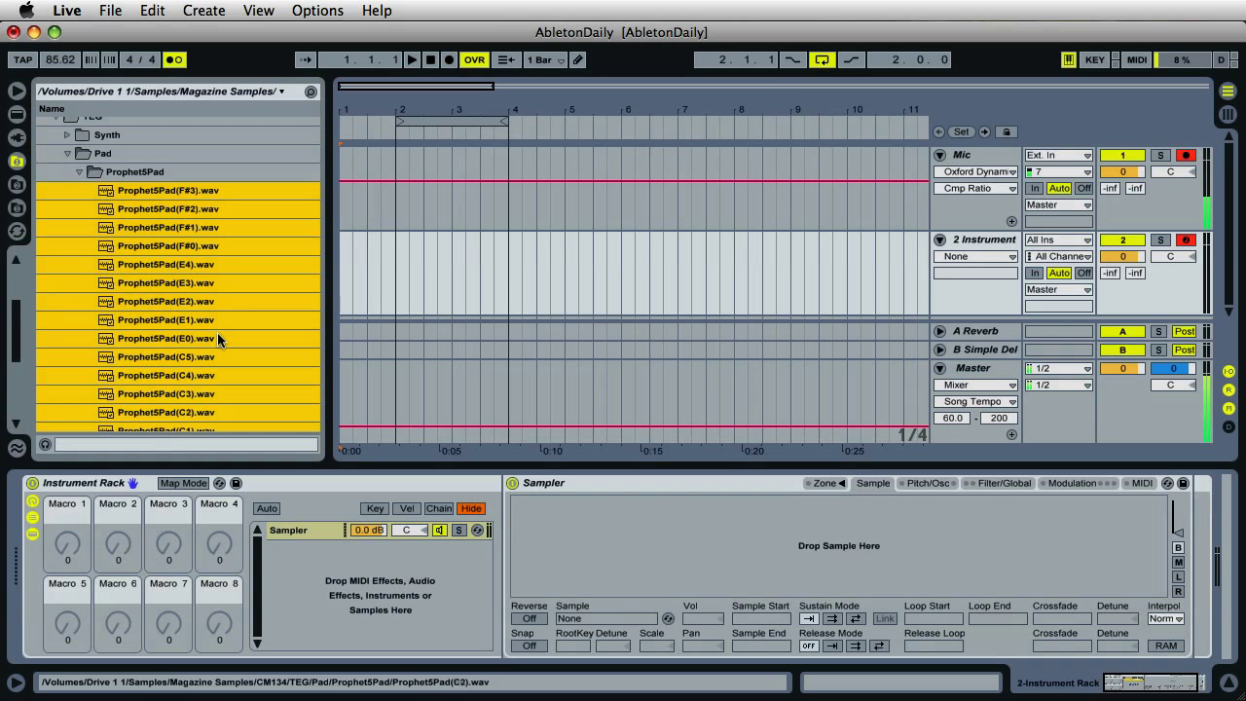
scroll(217, 333, "down", 5)
scroll(217, 335, "down", 3)
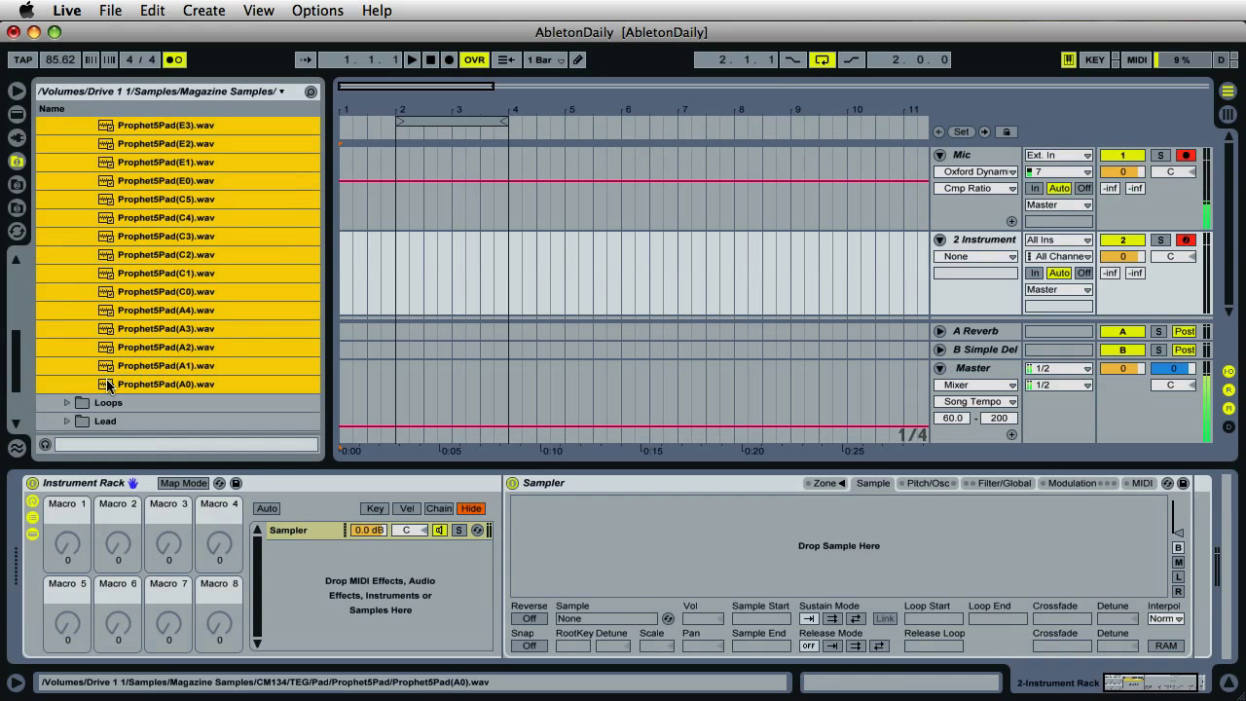
- Drop the twenty Prophet5Pad samples into the Sampler, show the Zone editor, and play a note
left_click_drag(107, 386, 627, 511)
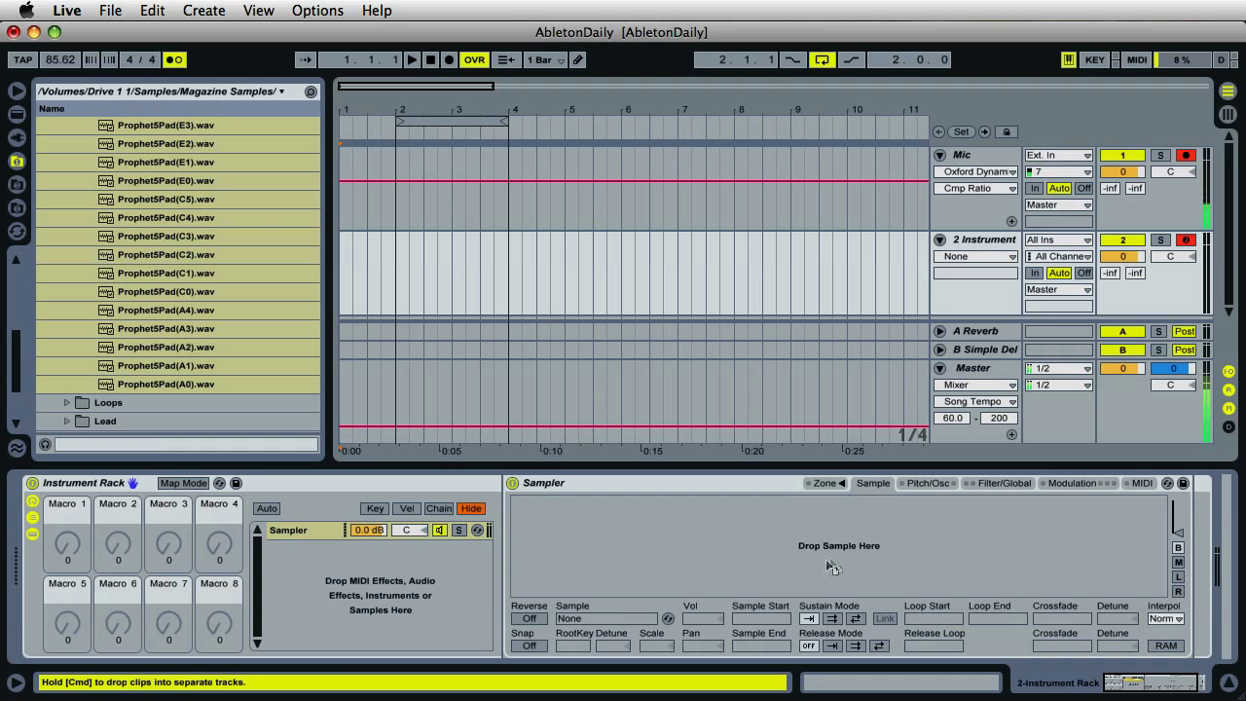
mouse_move(628, 511)
left_mouse_down()
mouse_move(852, 556)
mouse_move(771, 543)
left_mouse_up()
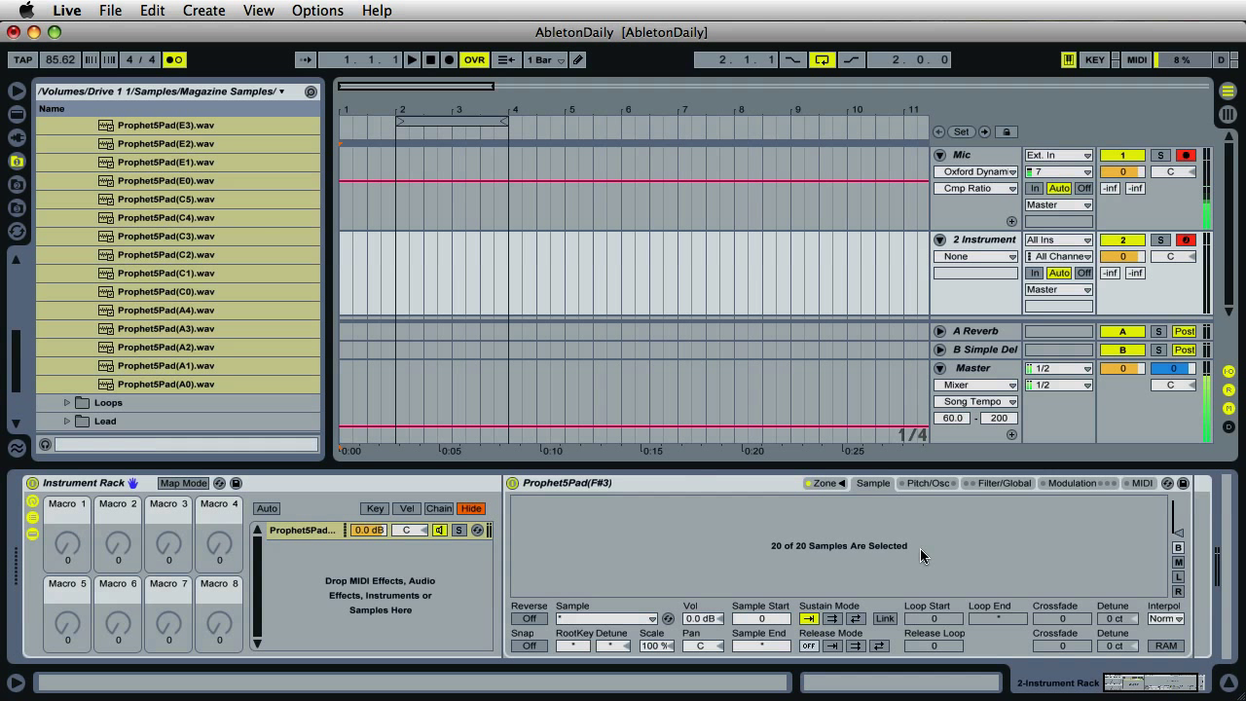
left_click(826, 483)
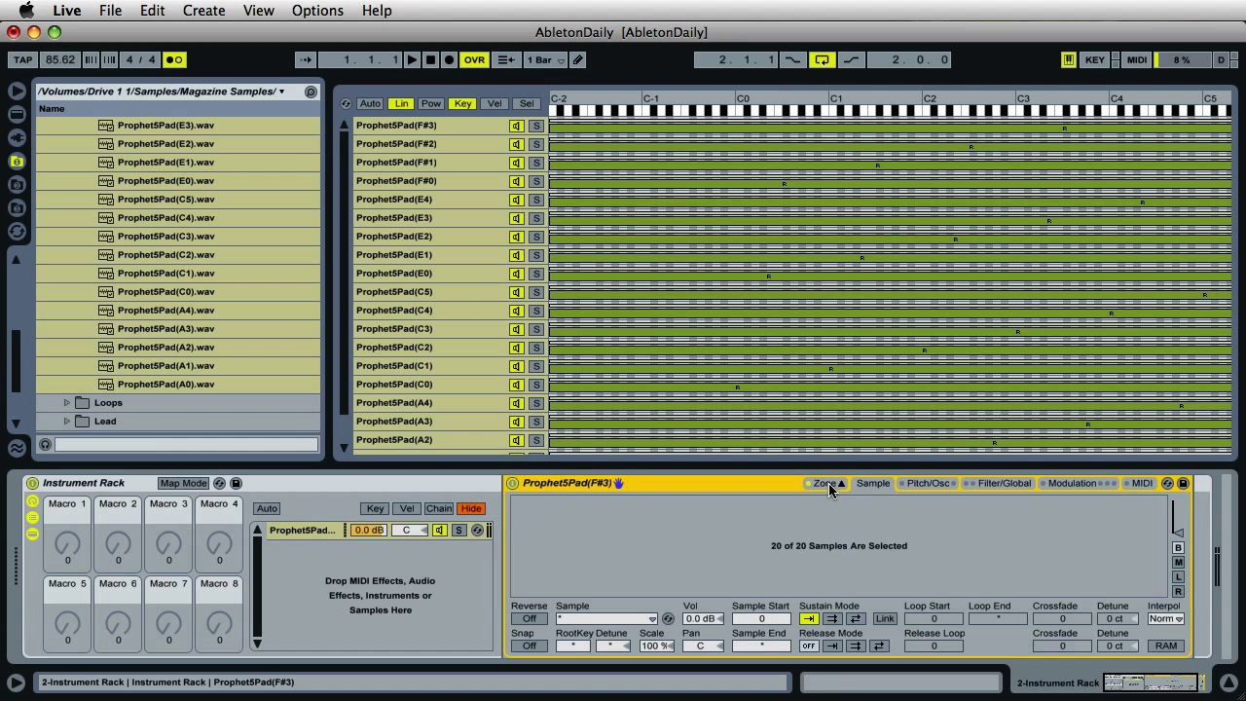
key("h")
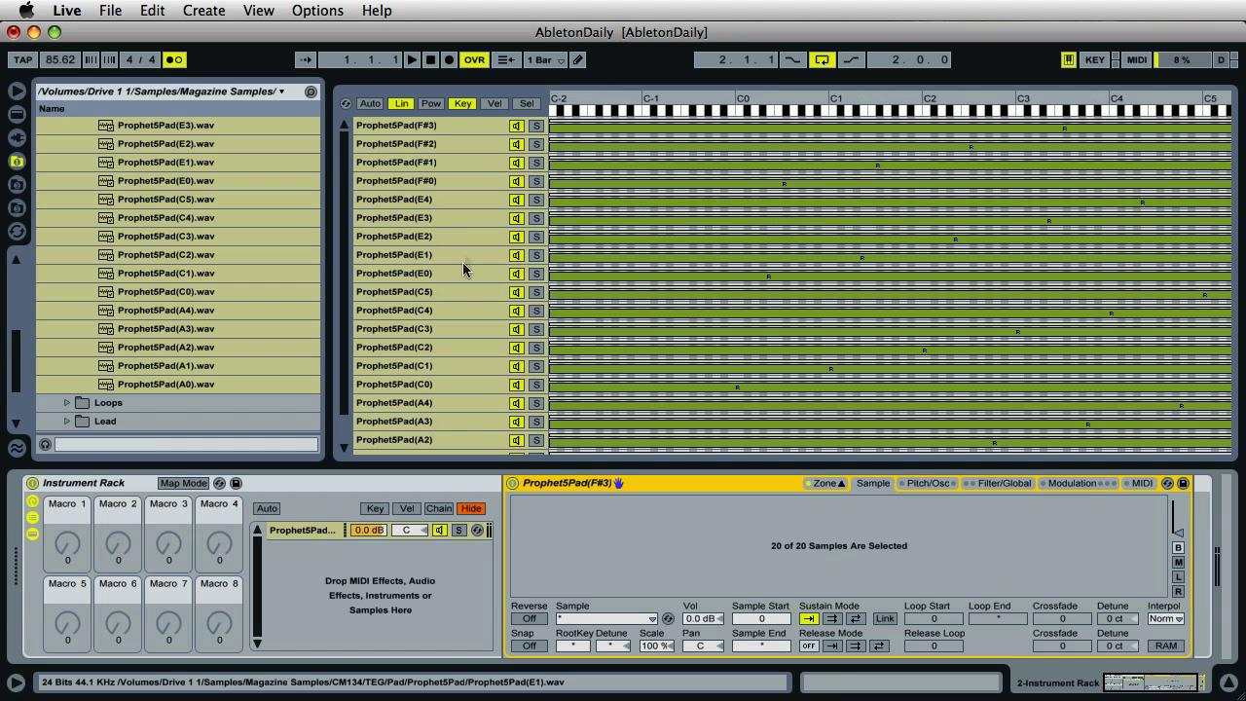
- Apply Distribute Ranges Around Root Key to the Prophet5Pad key zones
right_click(718, 185)
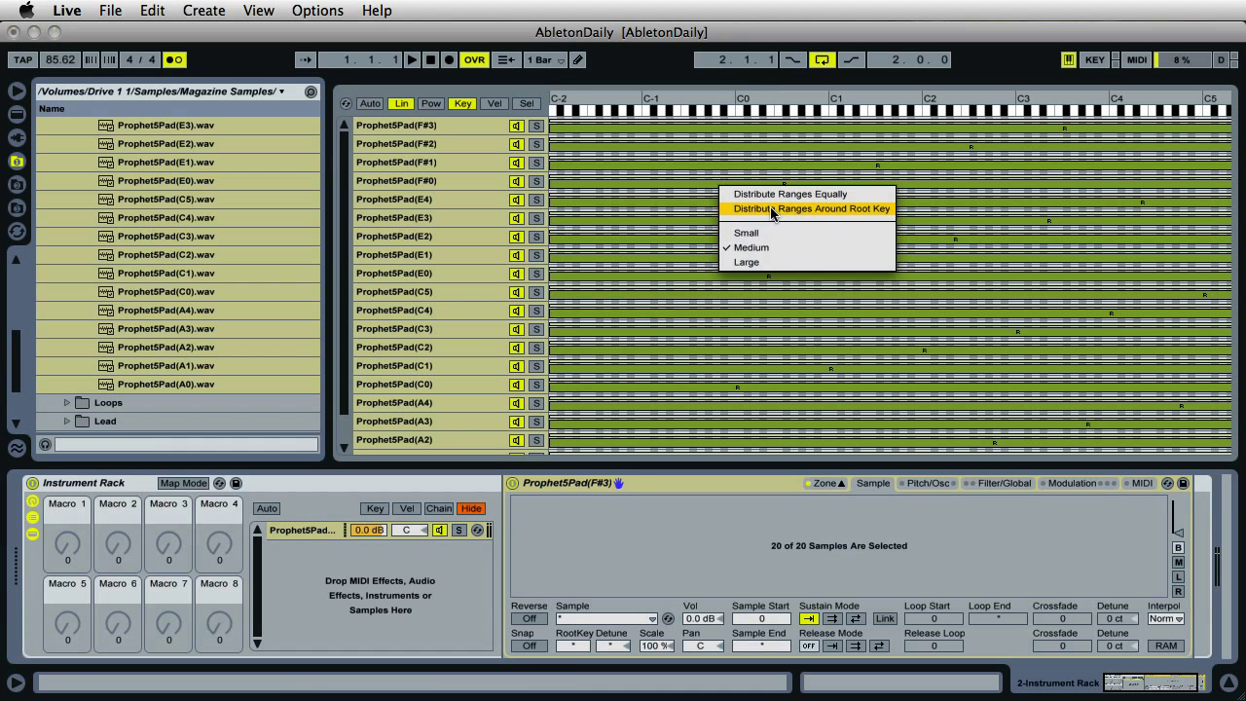
left_click(878, 209)
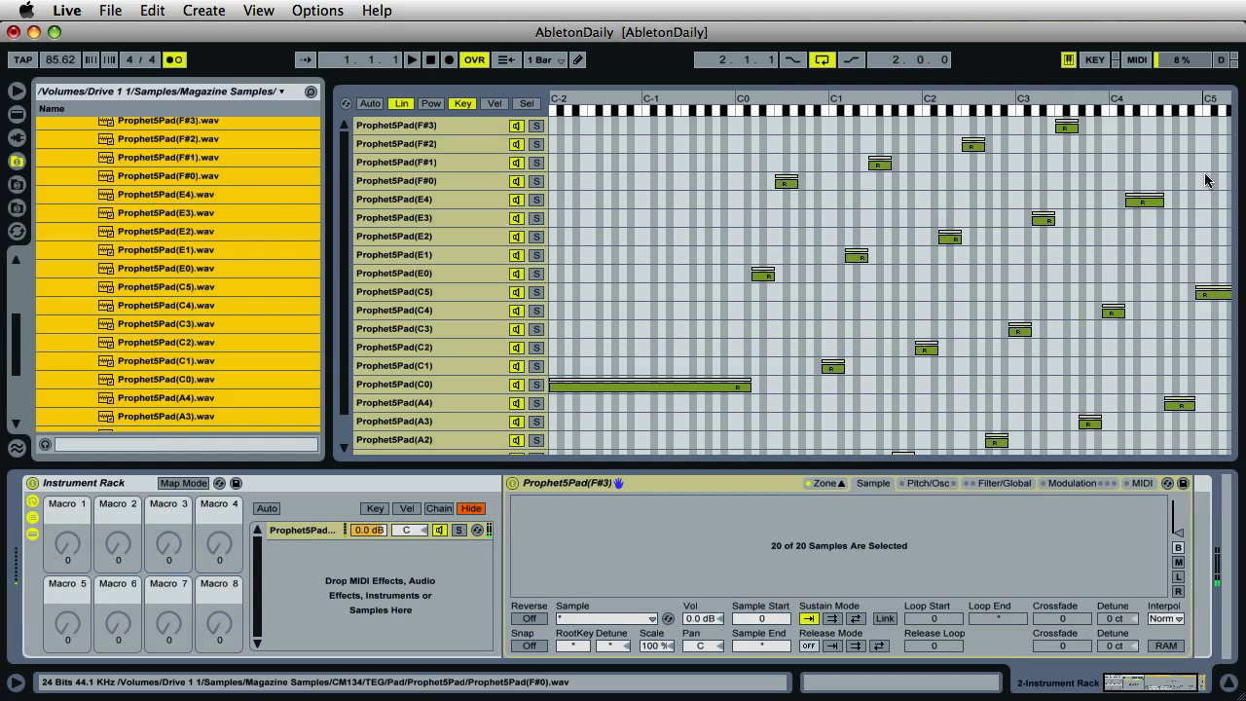
key("t")
key("f")
key("t")
key("t")
key("f")
scroll(442, 353, "down", 2)
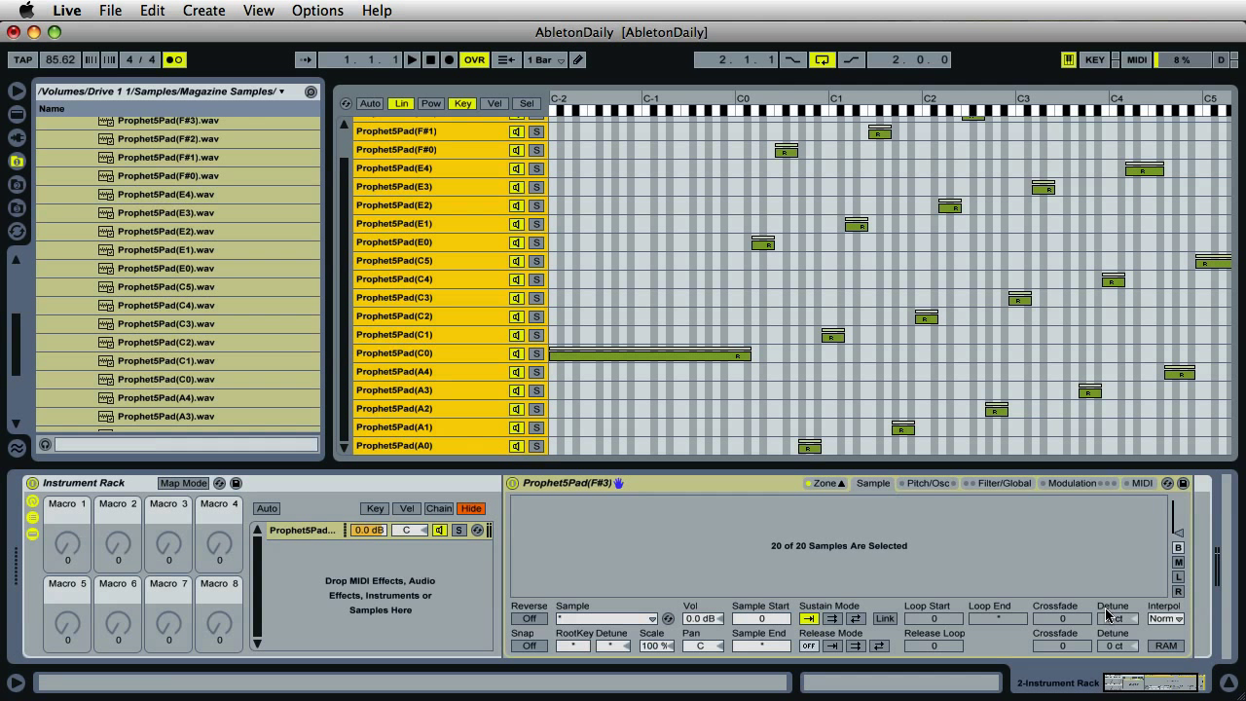
- In Filter/Global, set volume envelope attack to 5.53 s and Sampler volume to -7.31 dB
left_click(1015, 489)
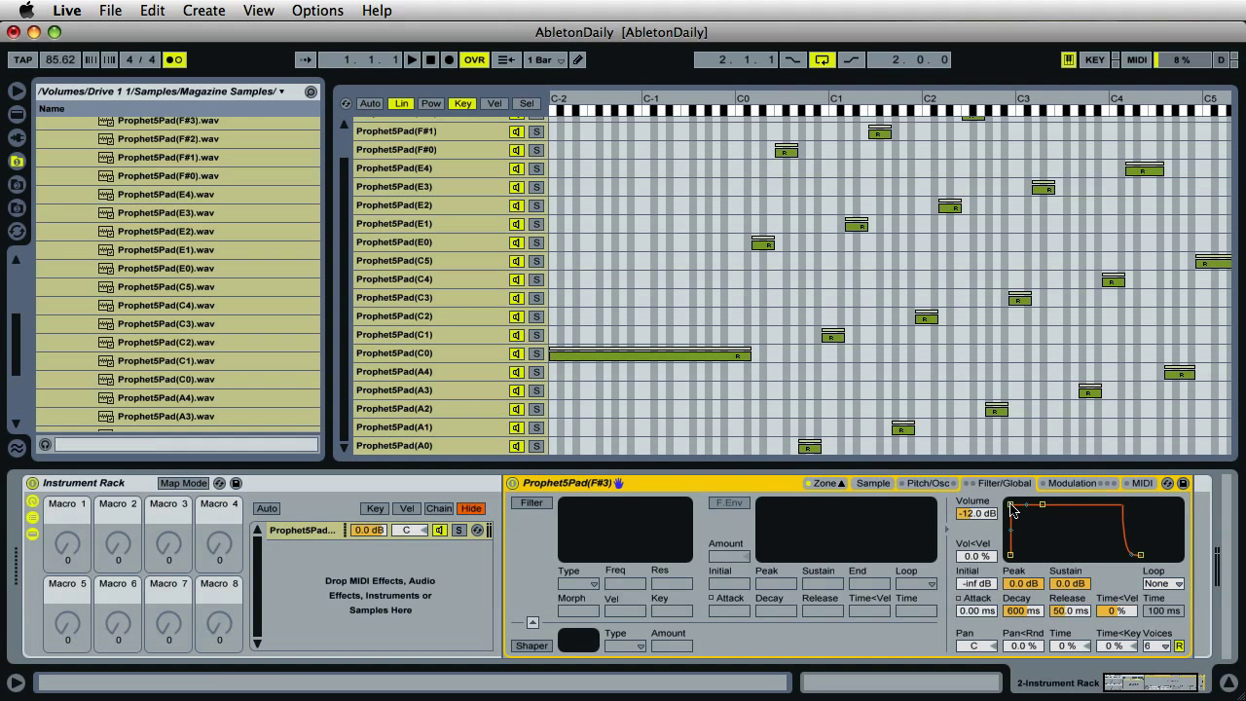
left_click_drag(1010, 507, 1067, 509)
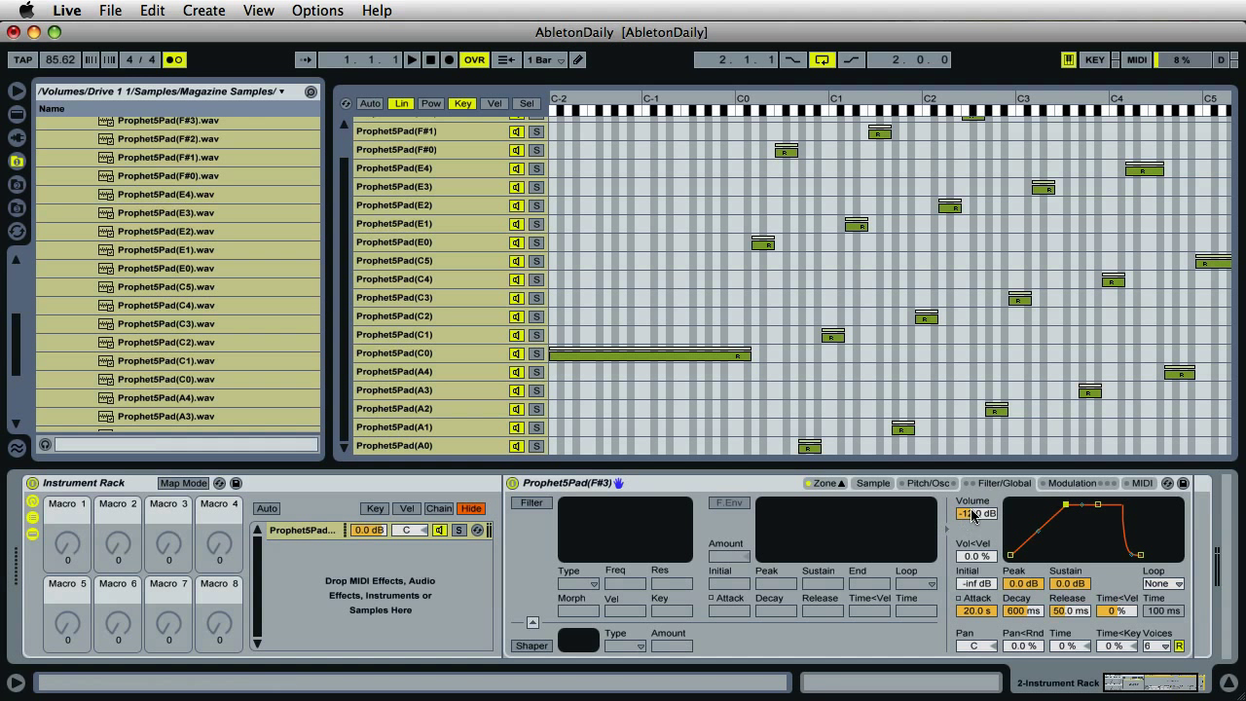
left_click_drag(972, 514, 972, 497)
left_click_drag(1065, 504, 1054, 508)
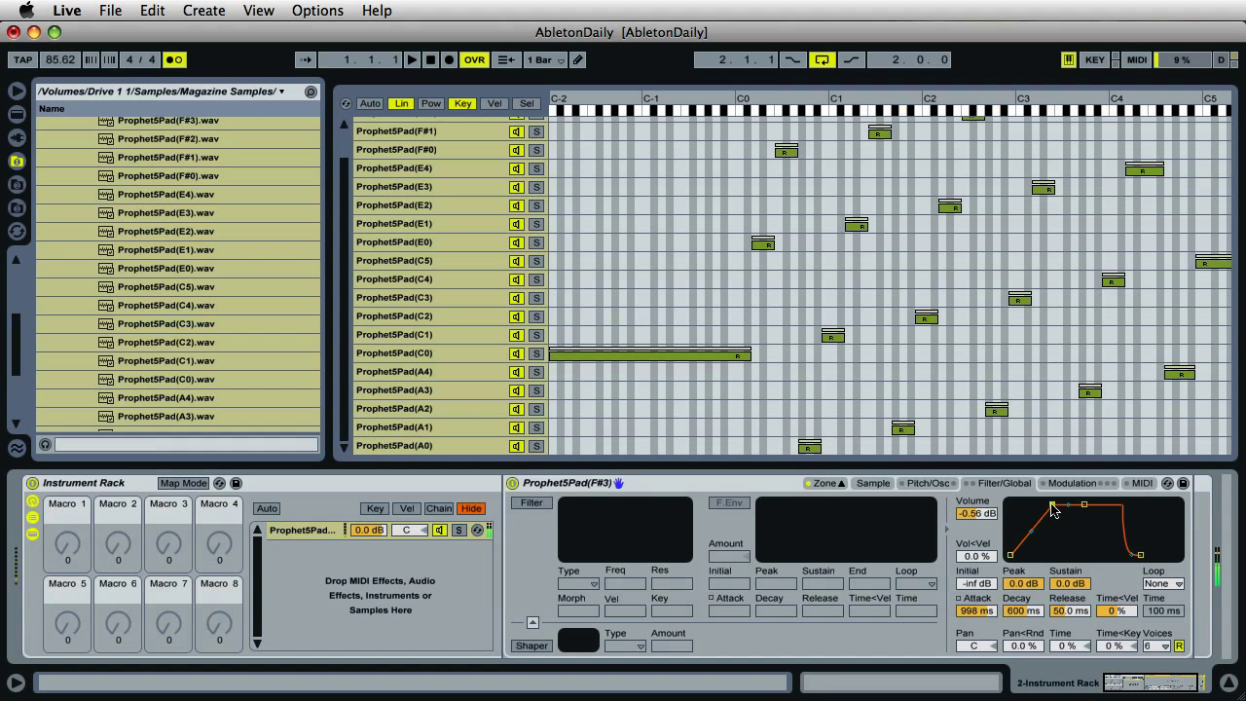
left_click_drag(988, 517, 988, 545)
left_click_drag(1053, 507, 1060, 509)
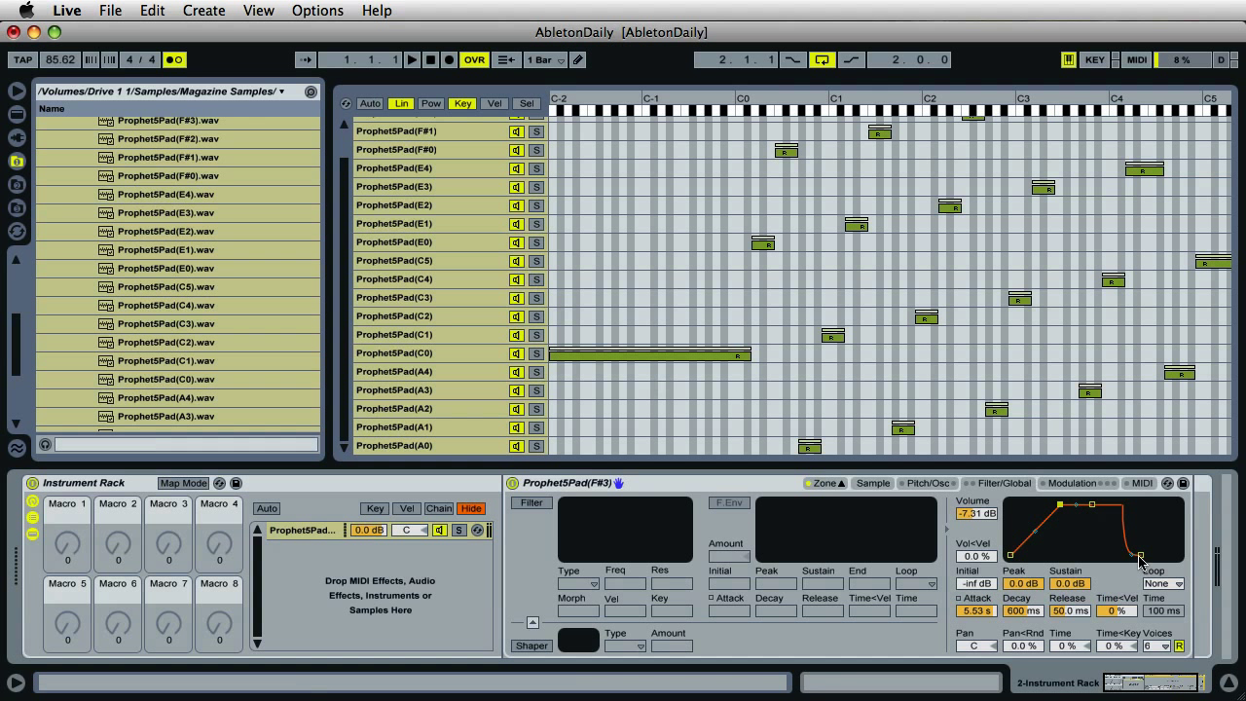
- Set the Sampler volume envelope Release to 8.71 s
left_click_drag(1140, 555, 1175, 557)
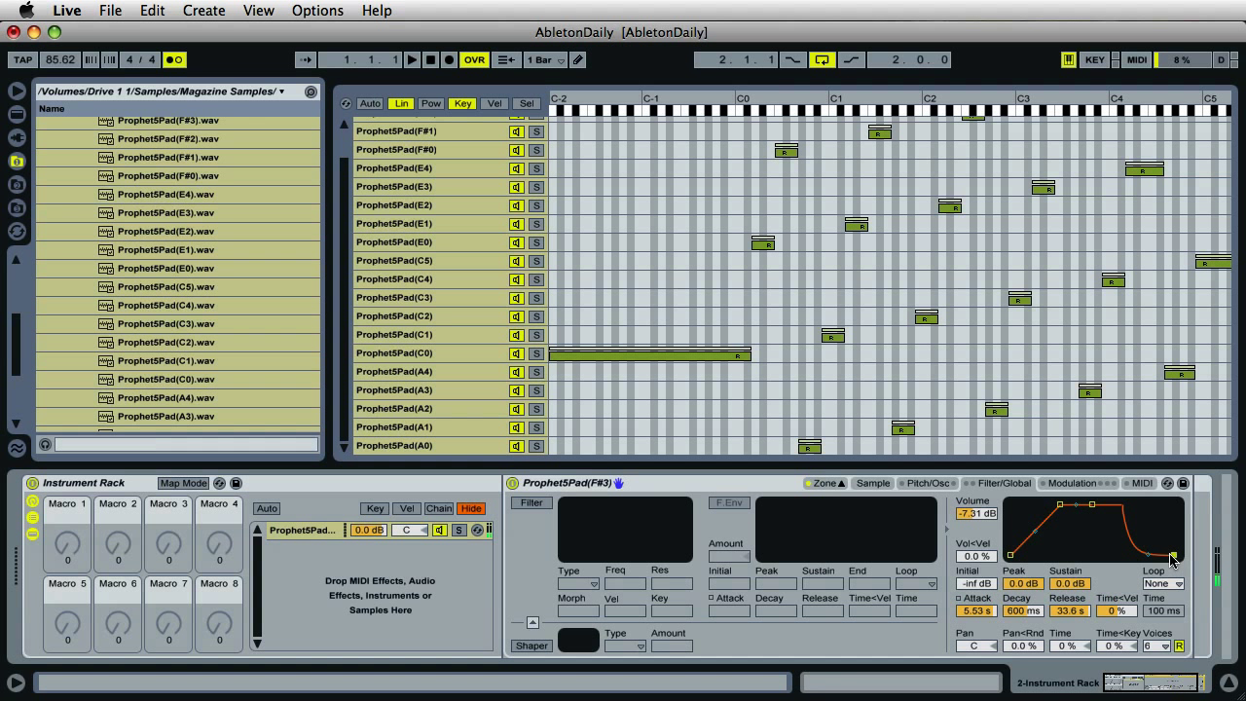
left_click_drag(1170, 558, 1167, 559)
- Map the Sampler's volume envelope Attack to Macro 1, labelled Ve Attack
left_click(183, 482)
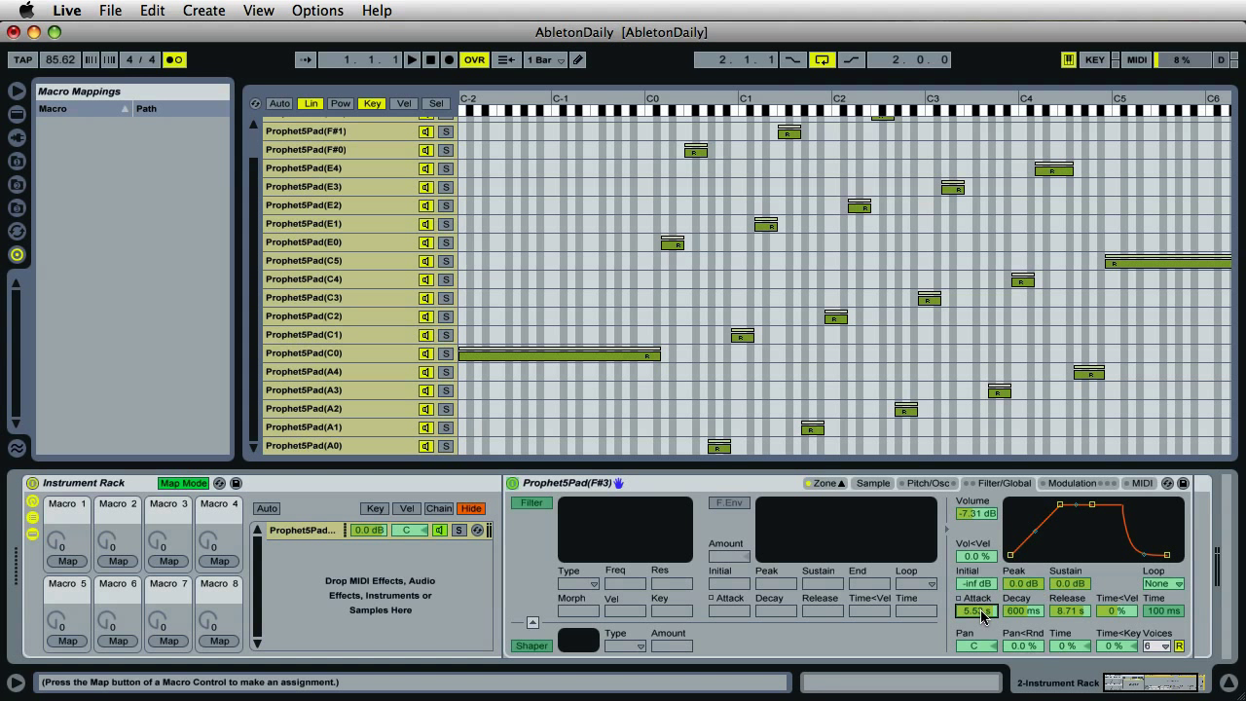
left_click(67, 563)
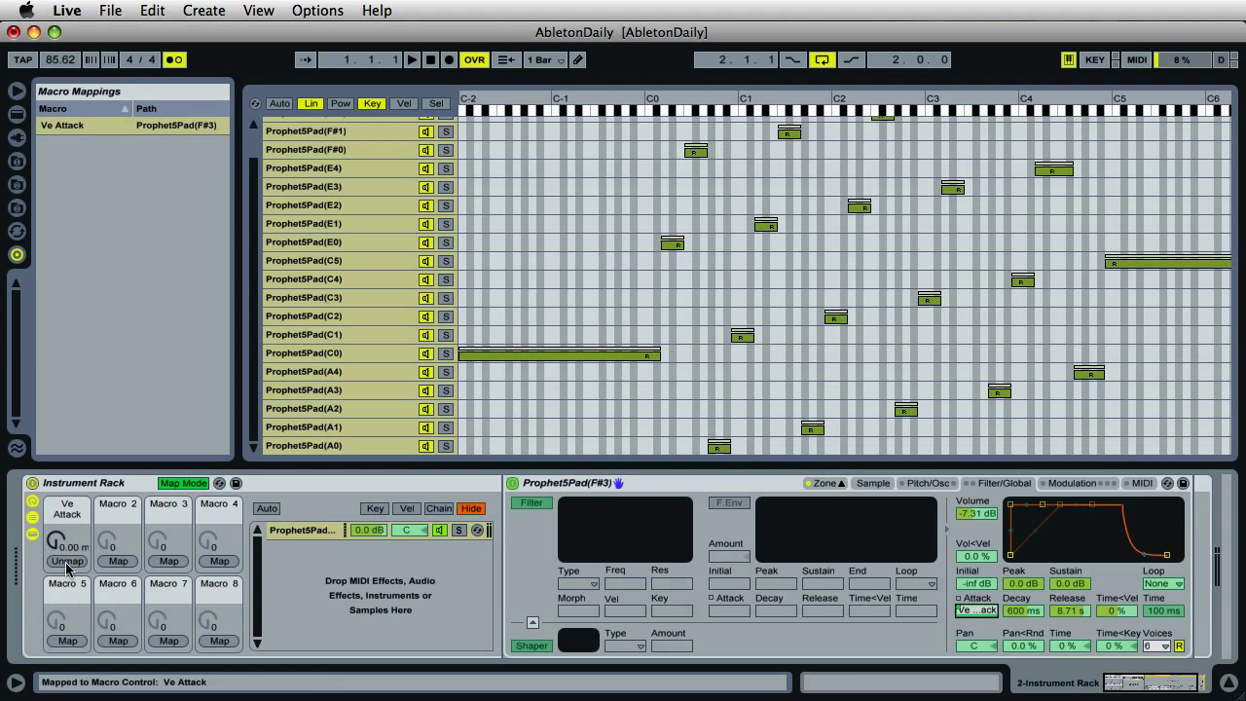
left_click(178, 487)
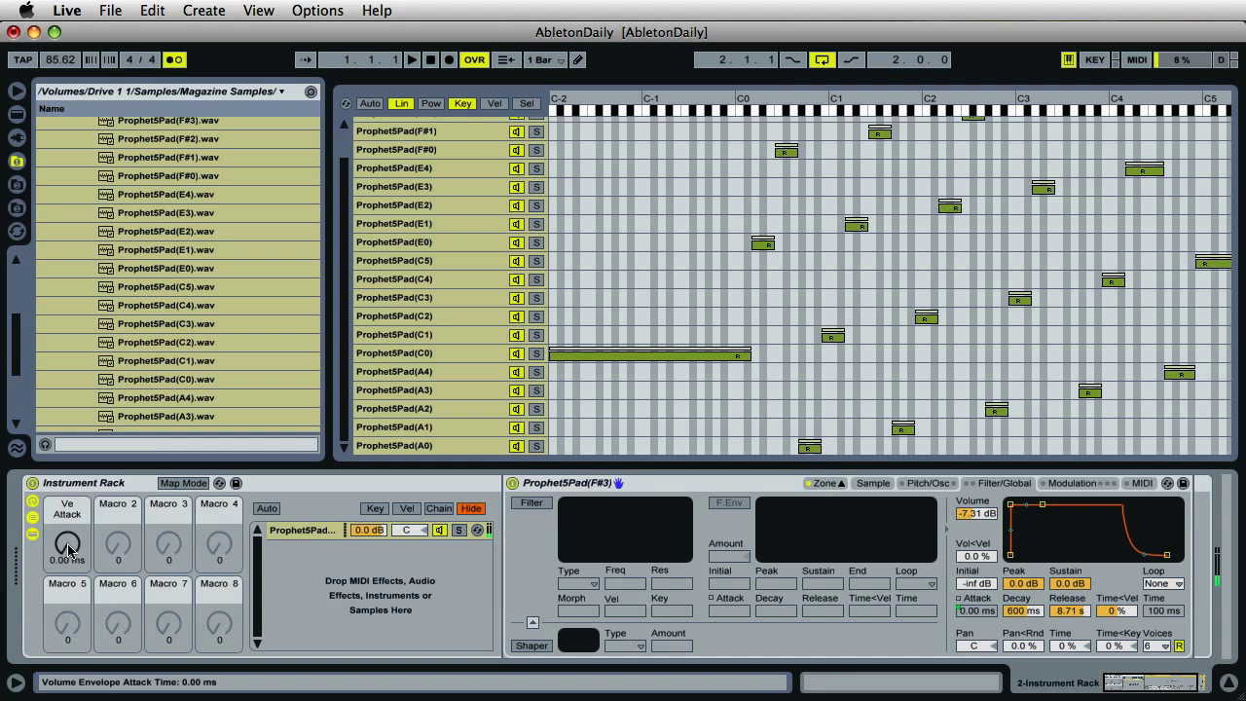
- Turn the Ve Attack macro until the pad's volume attack reads 180 ms
left_click_drag(68, 551, 68, 551)
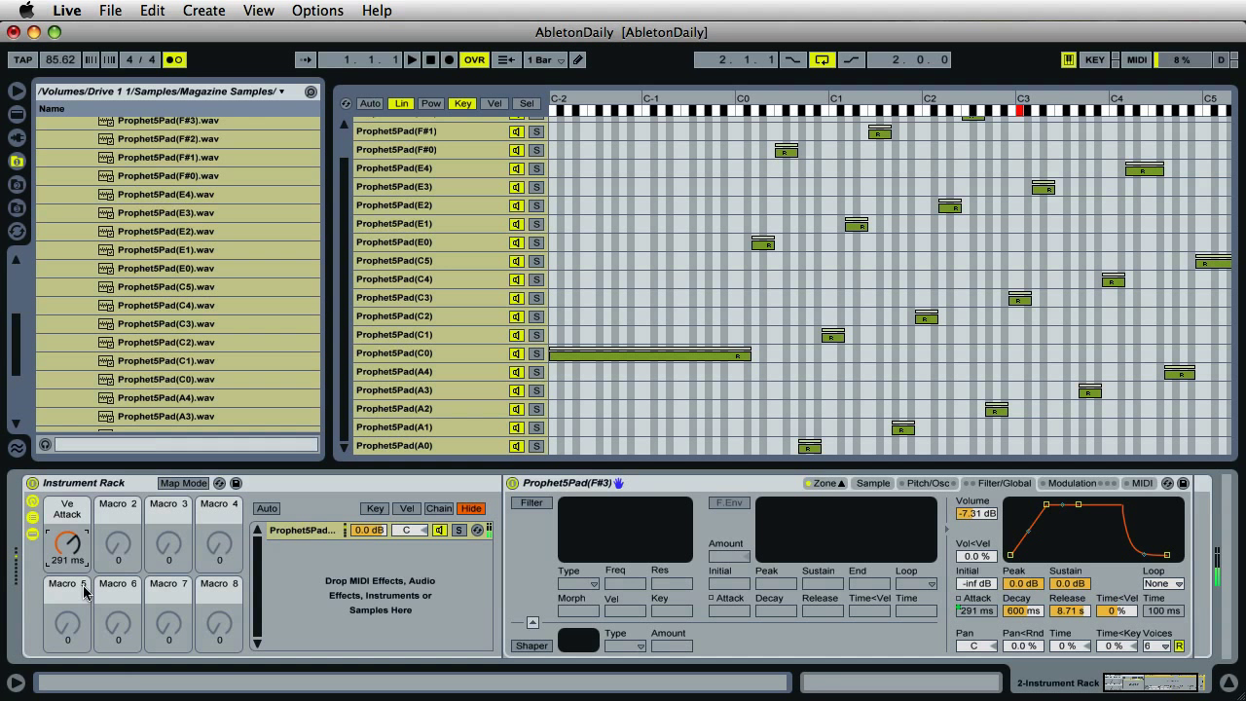
left_click_drag(68, 551, 68, 584)
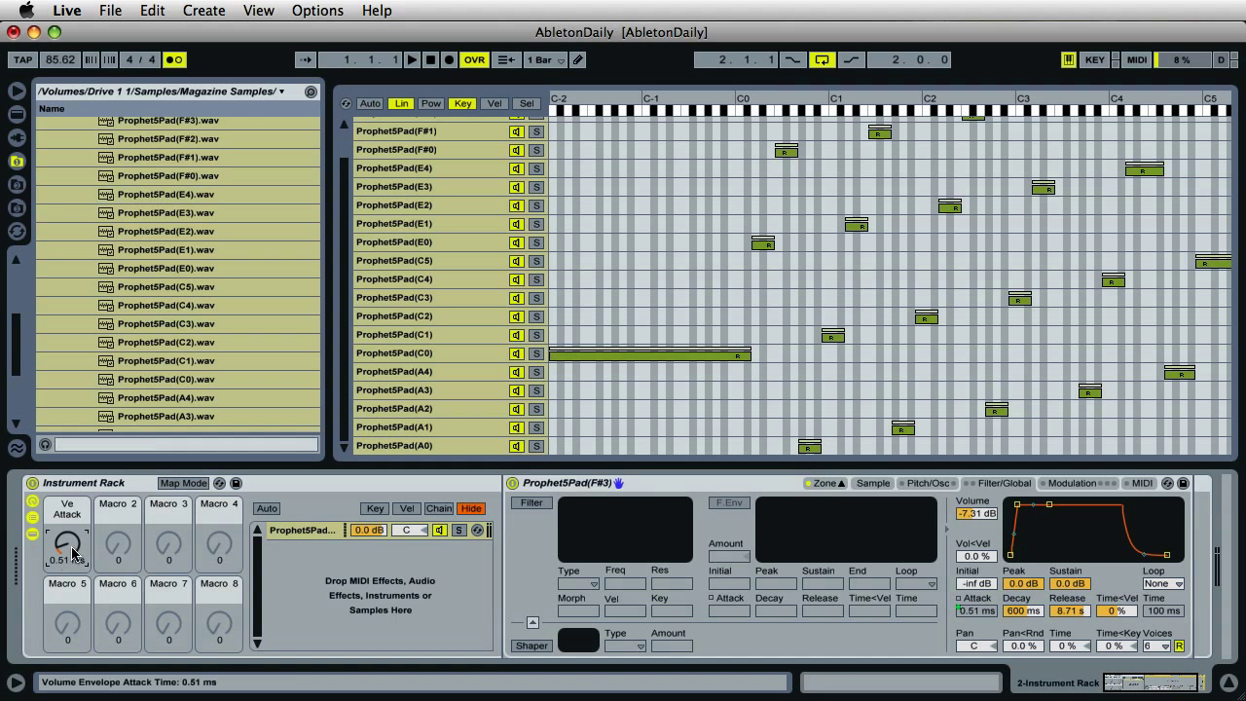
left_click_drag(74, 563, 74, 566)
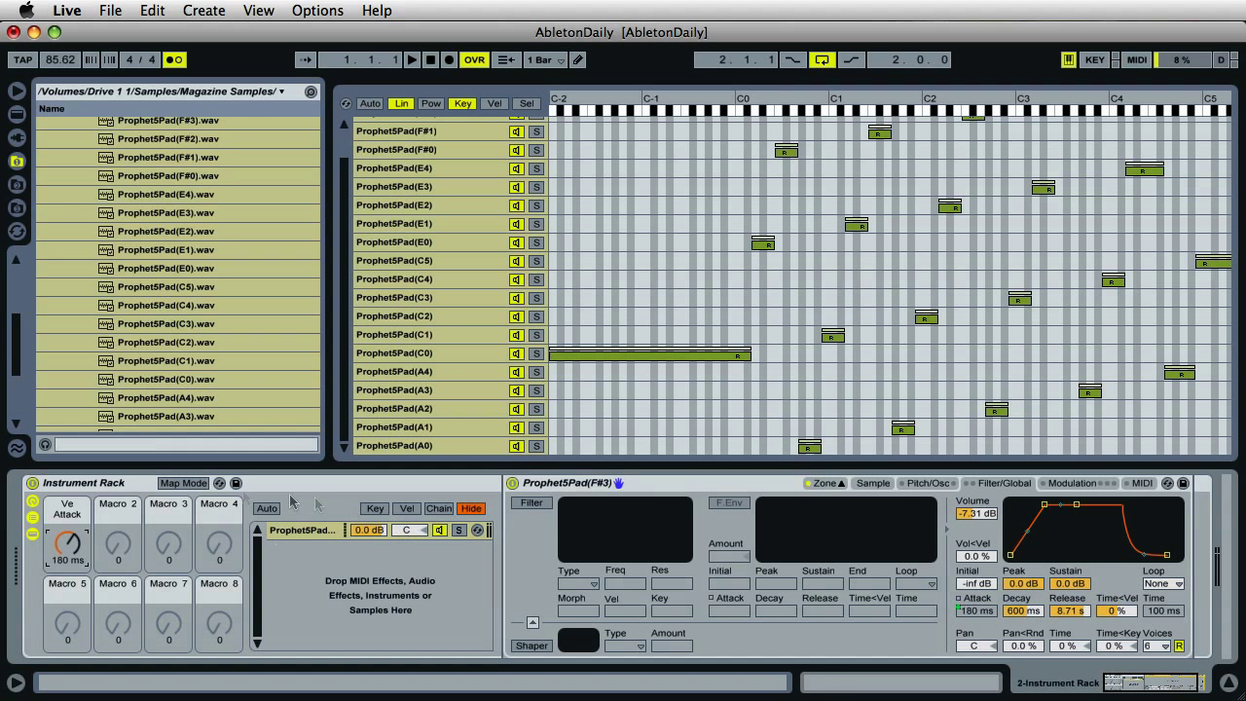
- Assign the Sampler's volume envelope release to Macro 2 'Ve Release' at 6.88 s, then exit Map Mode
left_click(182, 484)
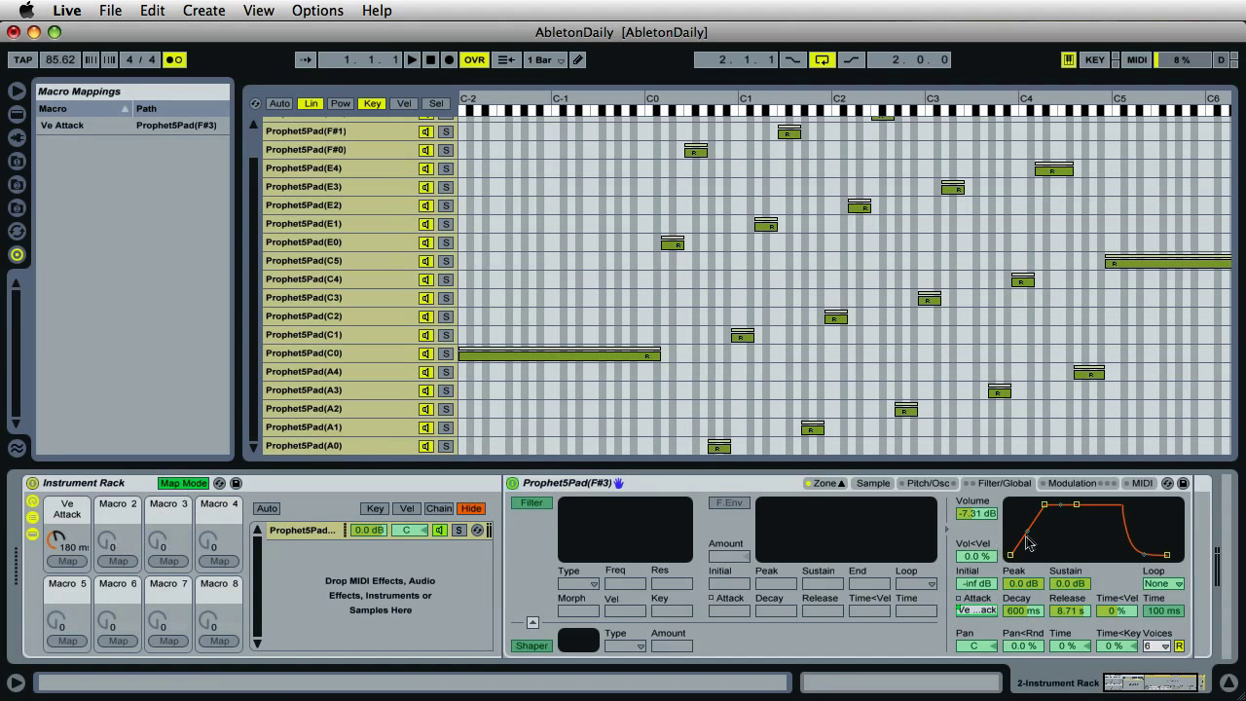
left_click(1073, 611)
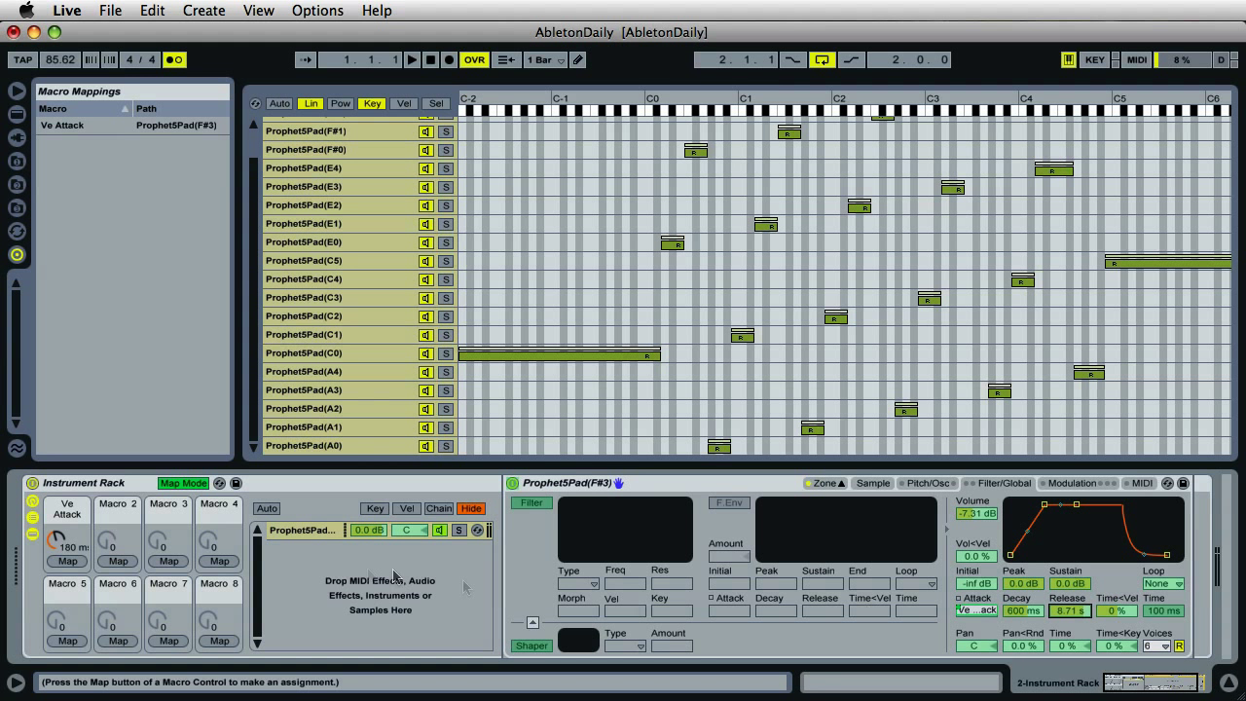
left_click(119, 561)
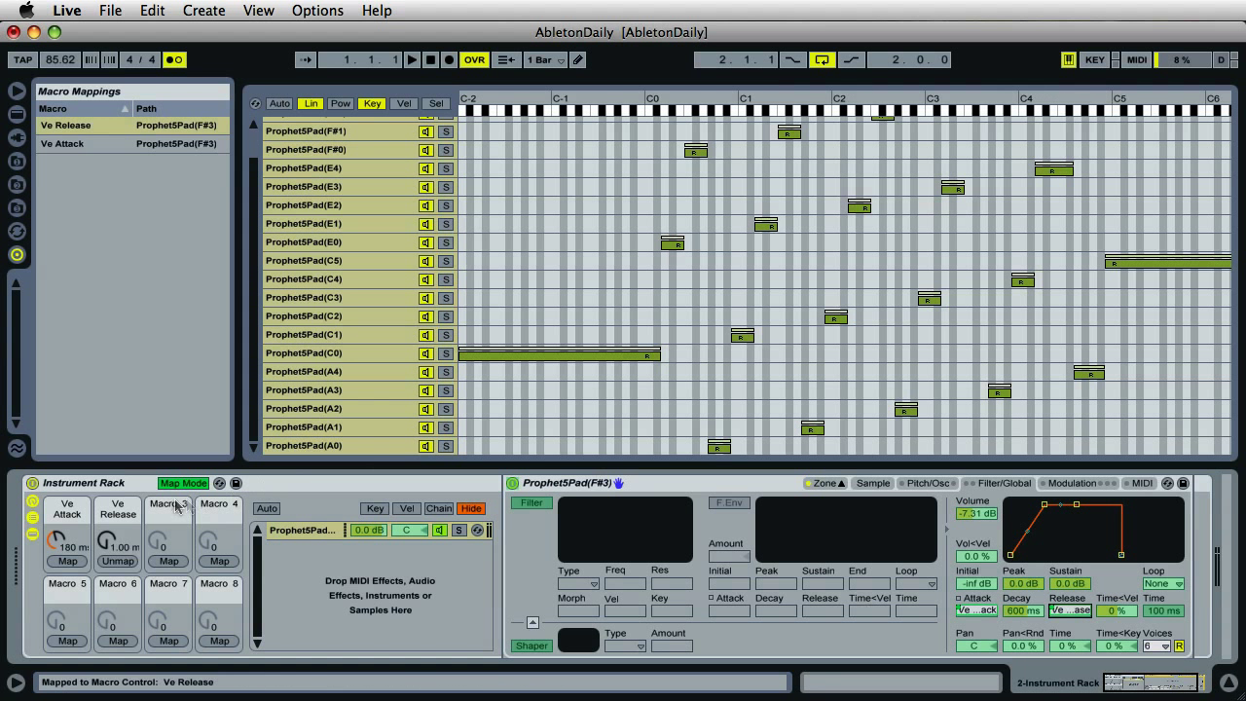
left_click_drag(118, 536, 107, 540)
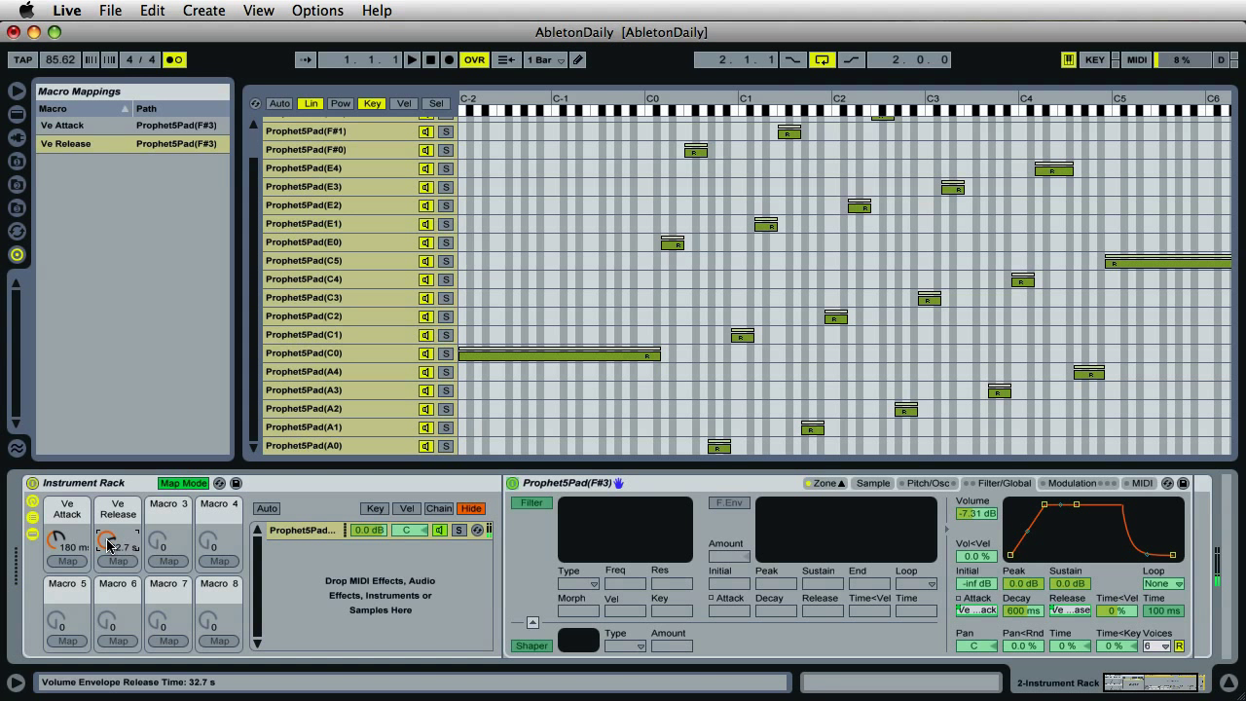
scroll(108, 545, "down", 3)
scroll(108, 545, "down", 3)
scroll(108, 545, "down", 3)
scroll(108, 545, "down", 2)
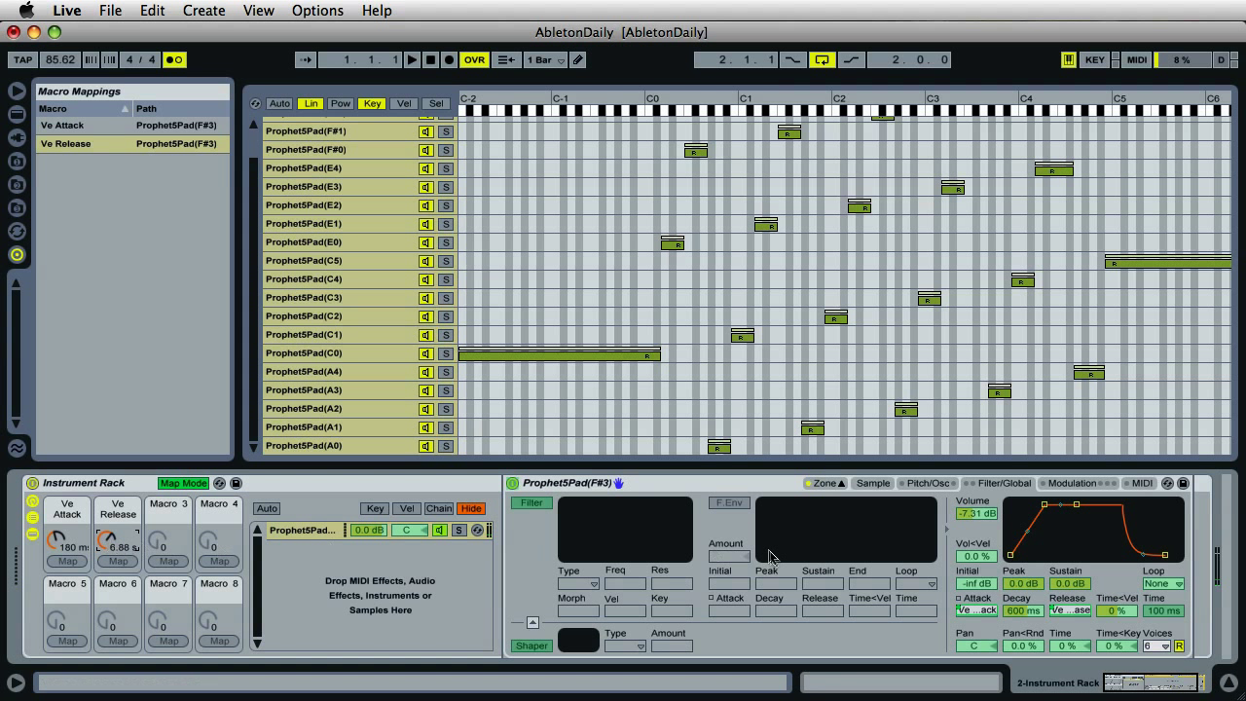
left_click(183, 484)
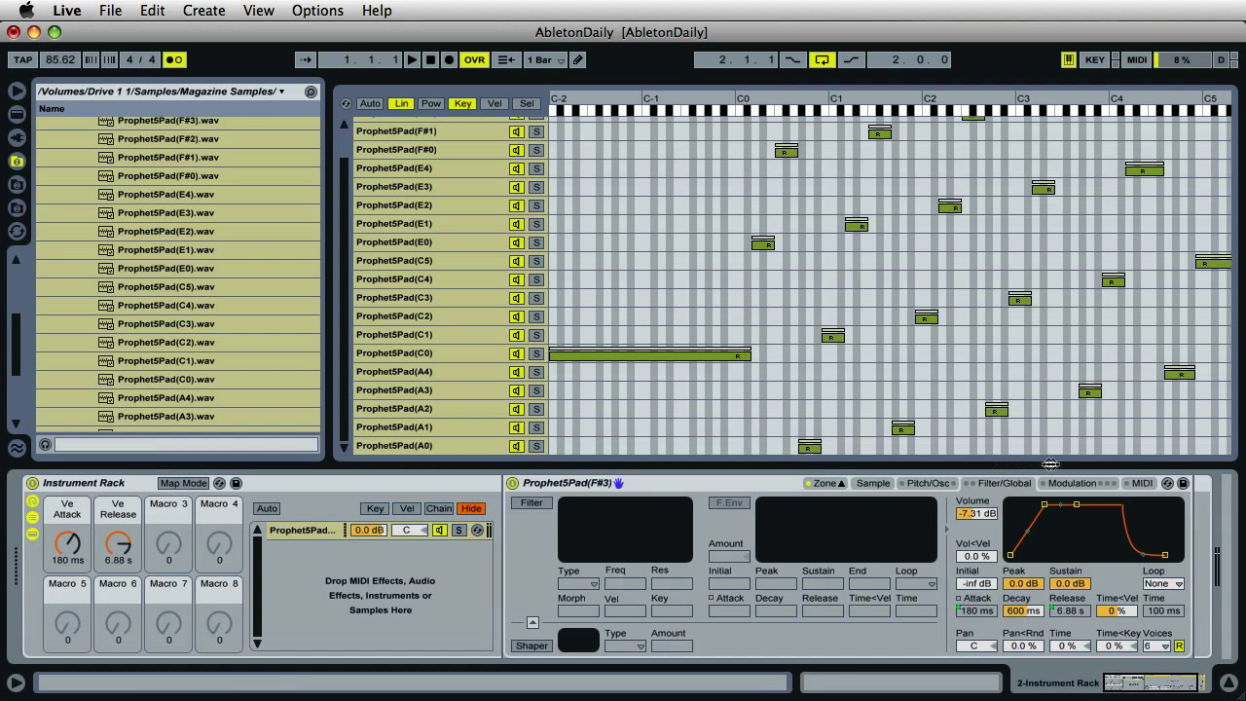
- Enable LFO 1 on the Modulation tab with 59.4 % volume depth at 11.0 Hz
left_click(1071, 483)
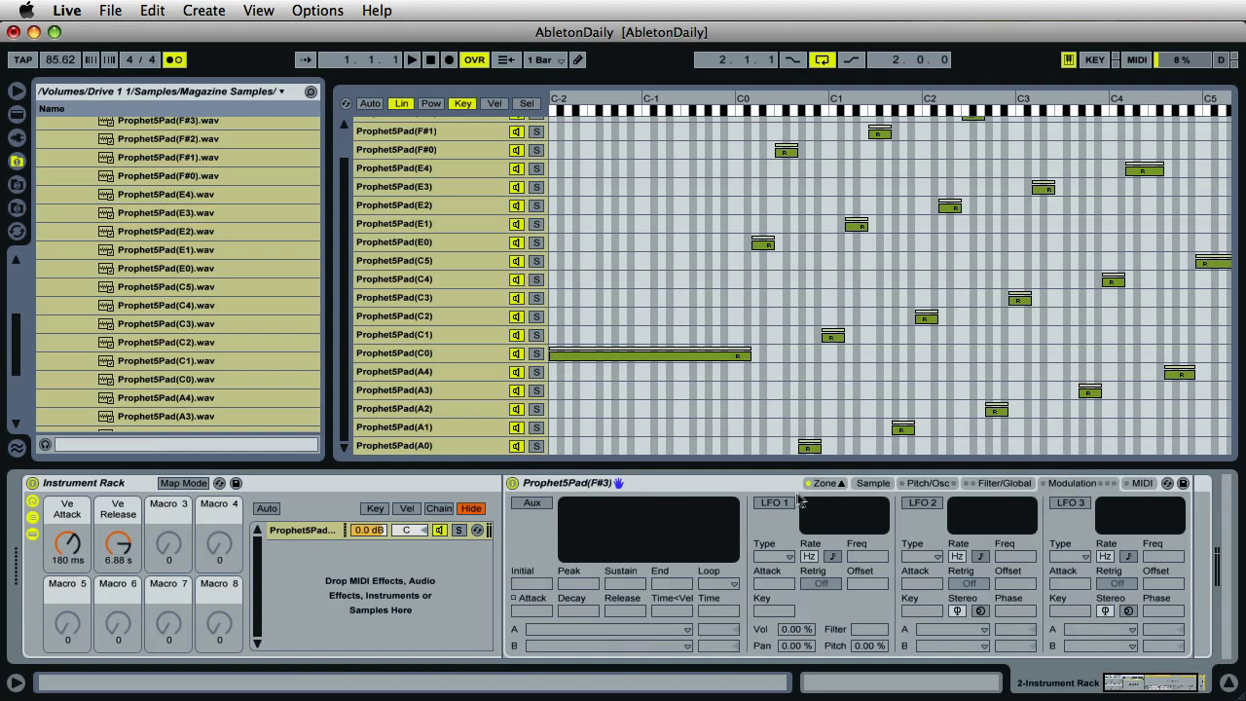
left_click(777, 504)
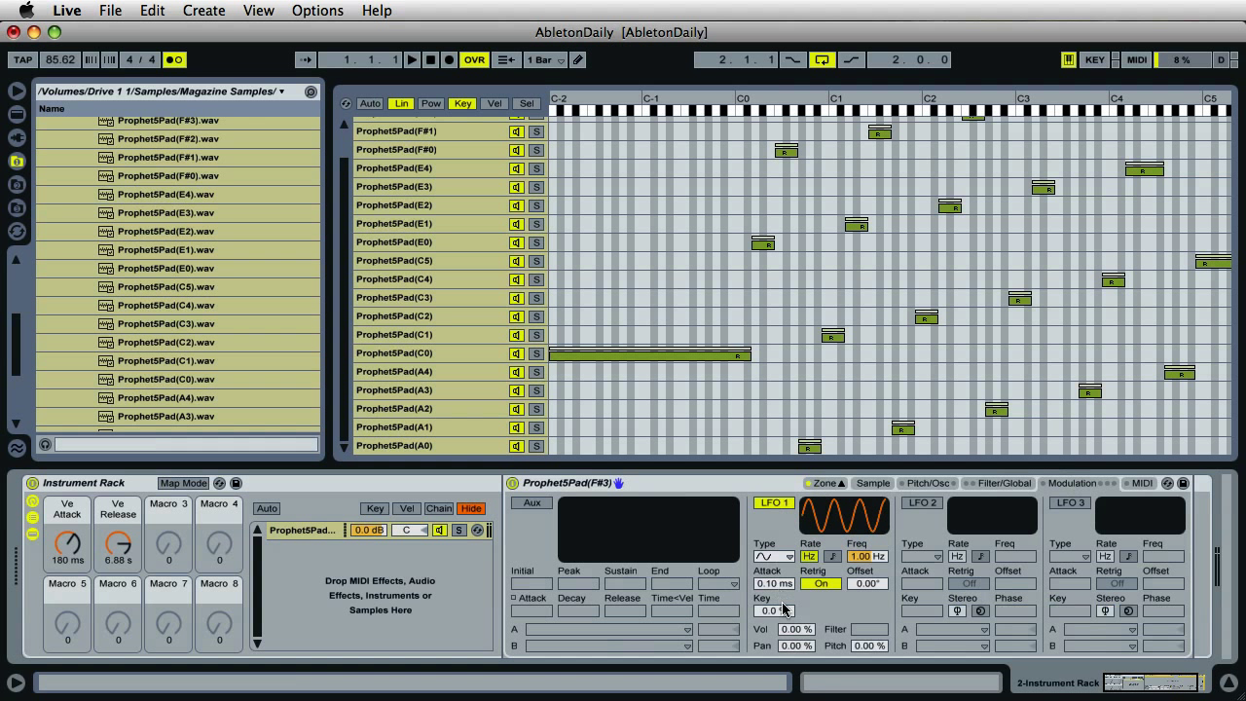
left_click_drag(798, 638, 802, 636)
left_click(879, 559)
left_click_drag(879, 558, 879, 557)
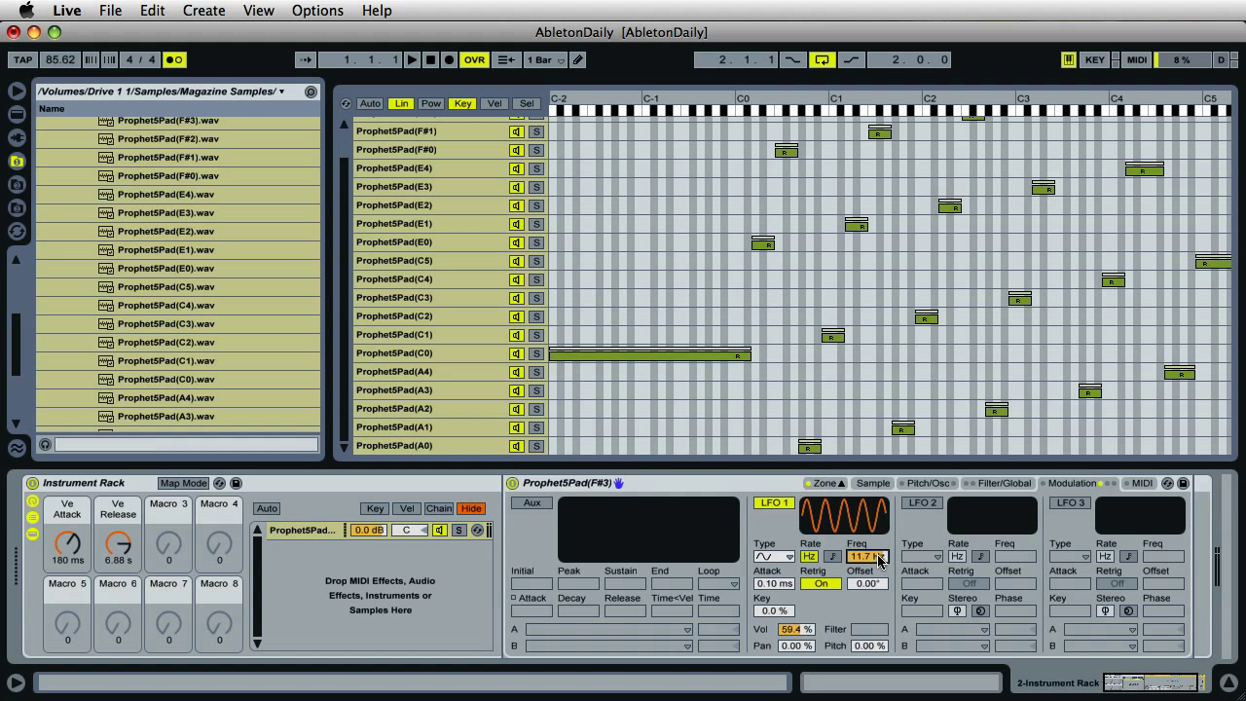
left_click_drag(879, 559, 878, 557)
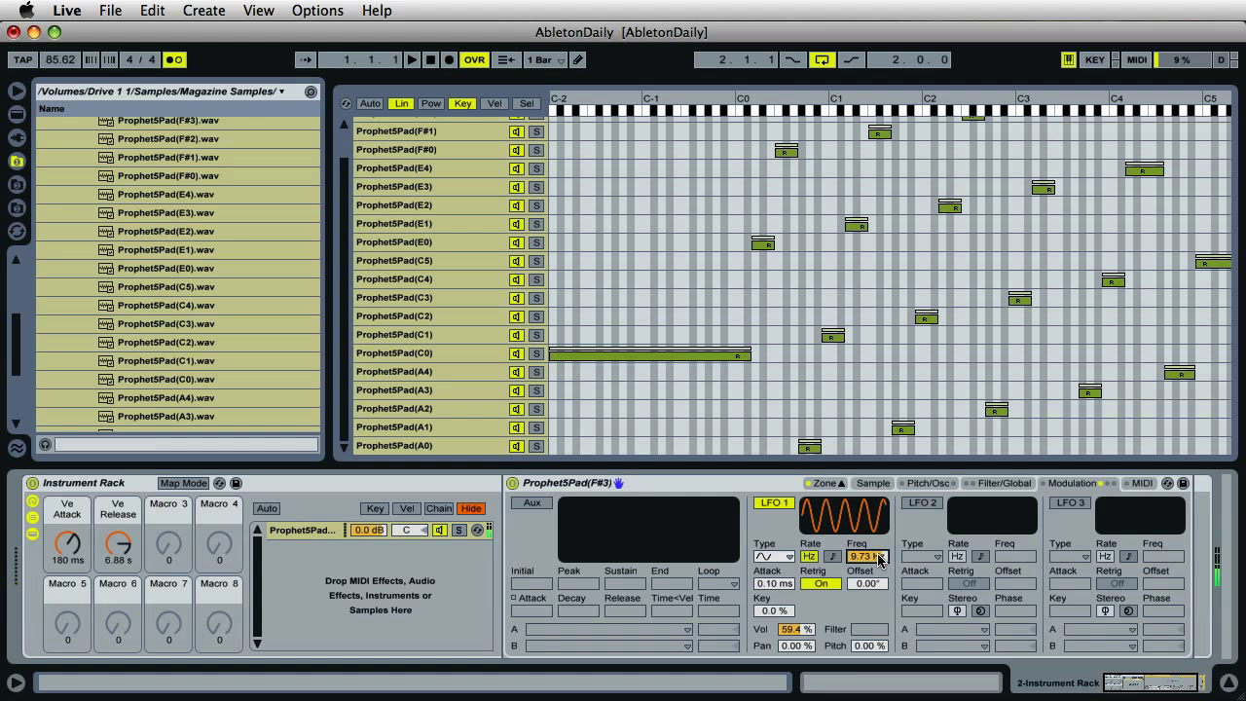
left_click_drag(879, 560, 879, 545)
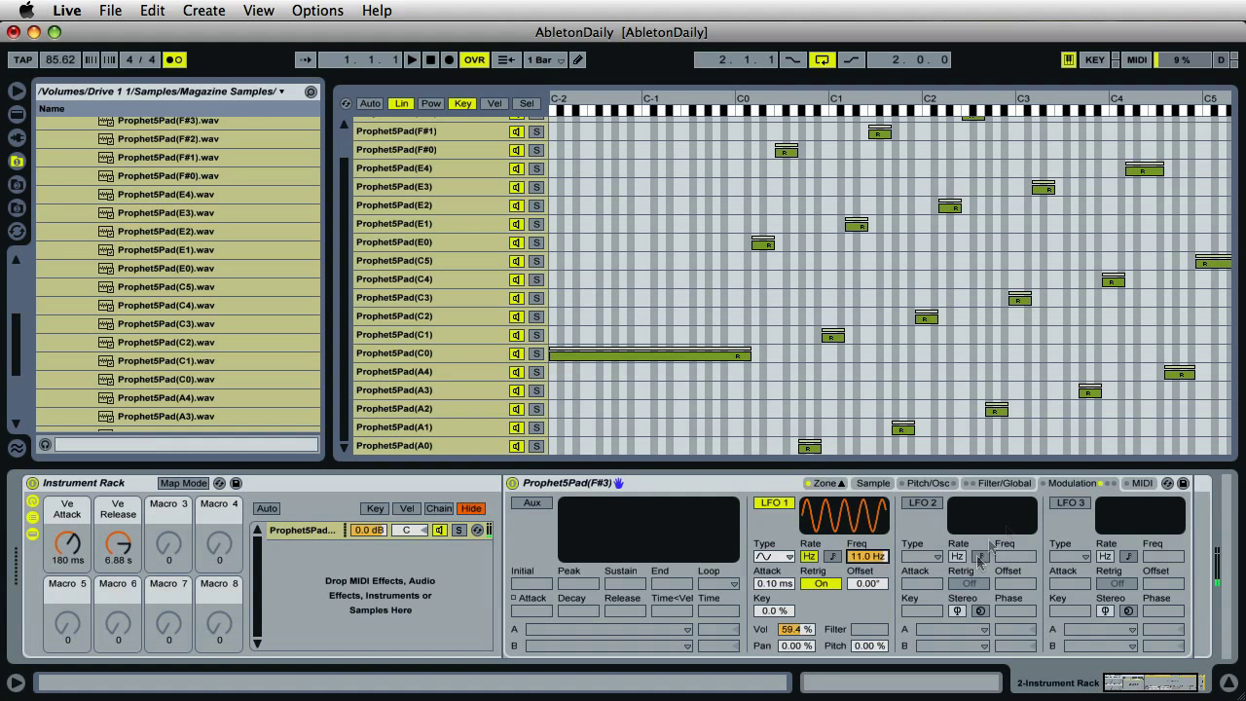
left_click(1009, 484)
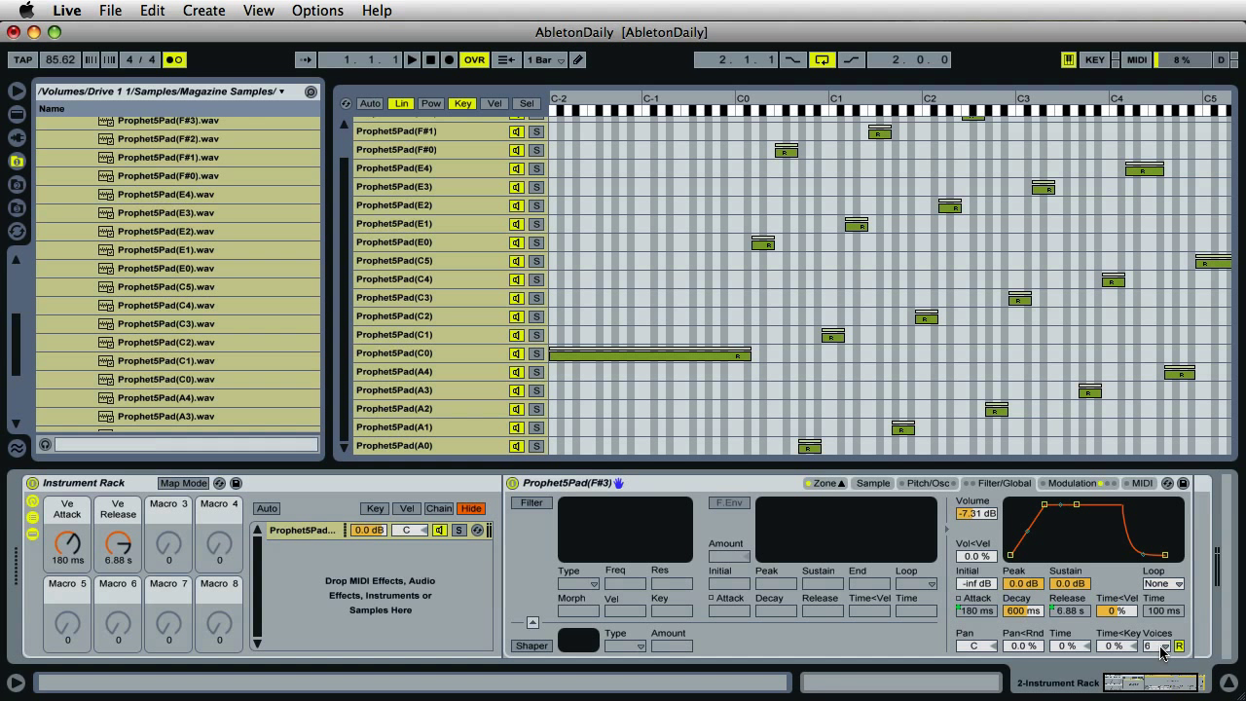
- Open the Voices dropdown in the Sampler's Filter/Global section
left_click(1161, 647)
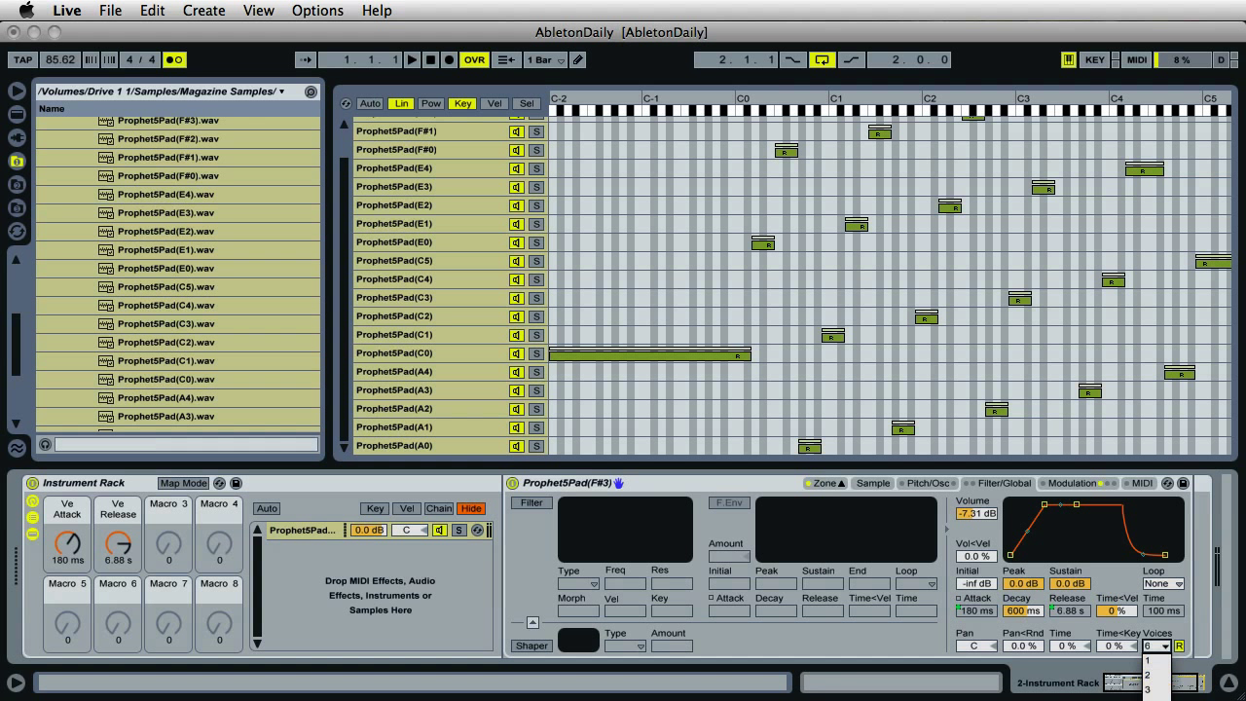
- Set the Sampler to 32 voices and switch retrigger (R) off
left_click(1157, 698)
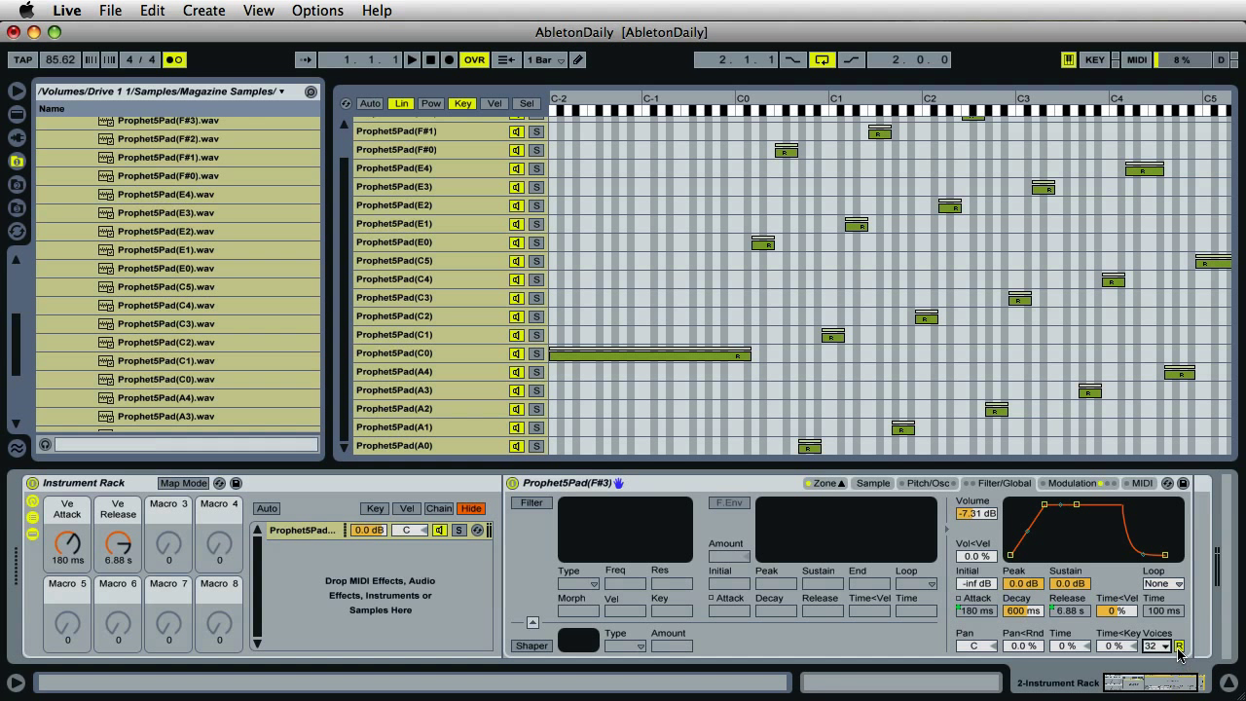
left_click(1178, 646)
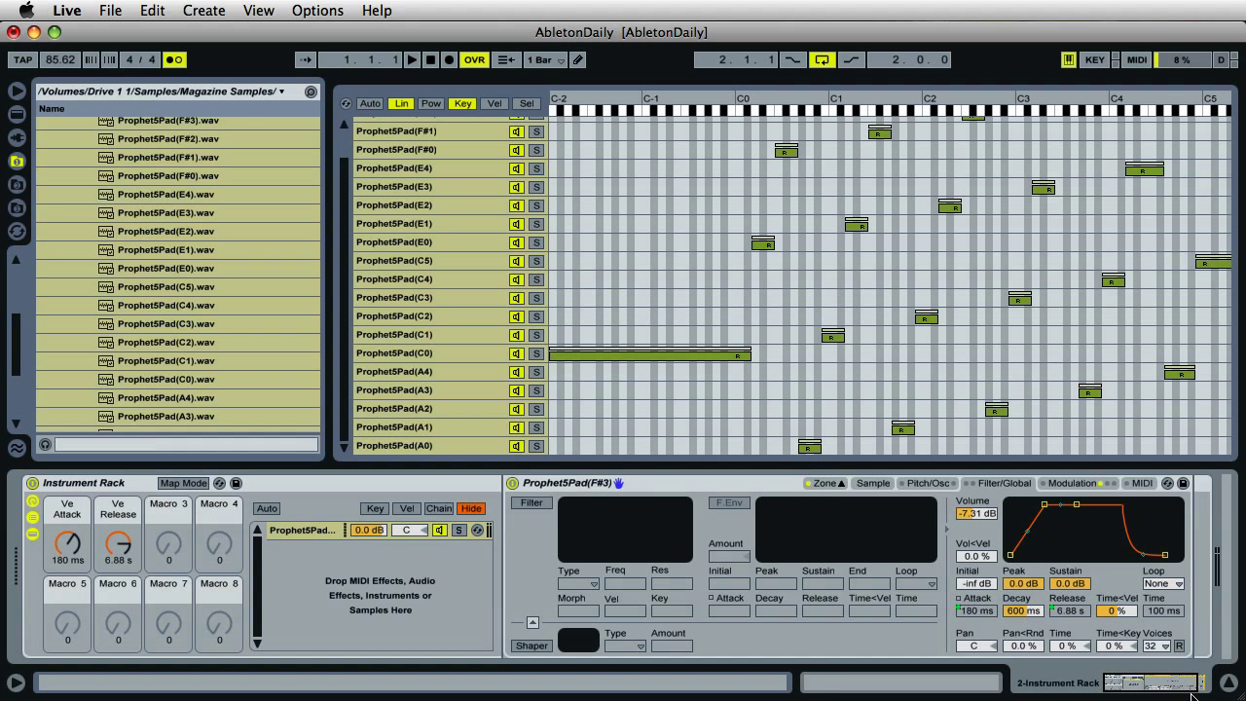